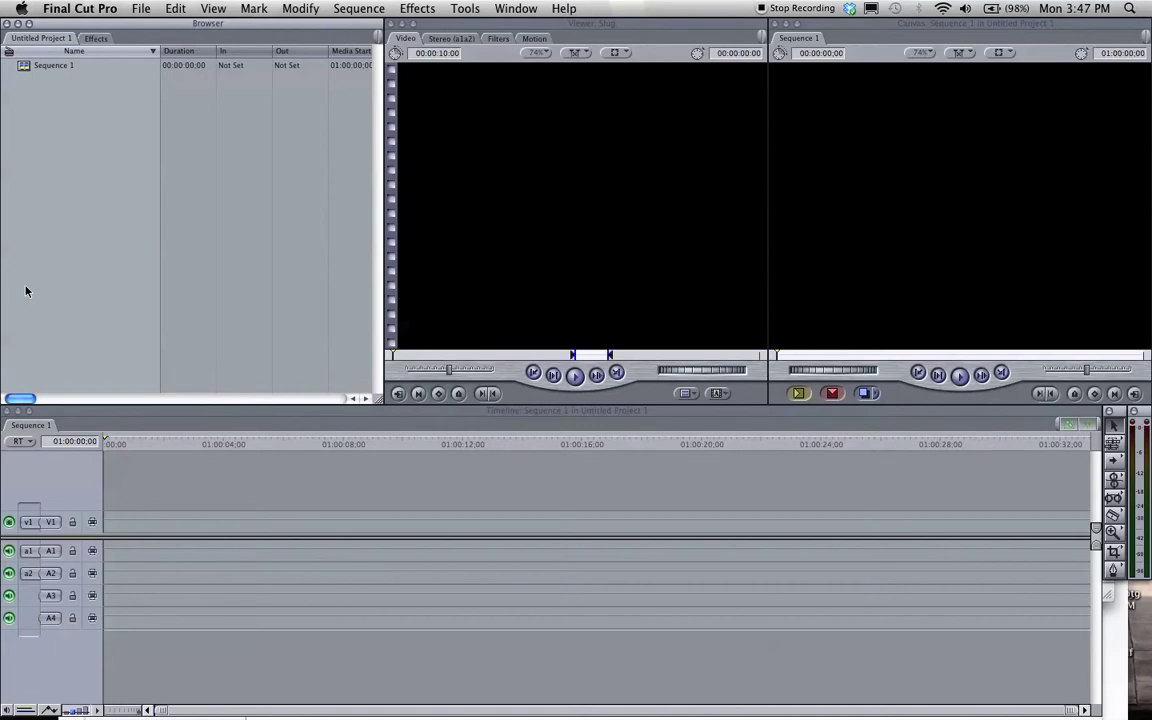
Import the video VID00032.MP4 from the Desktop into the project.
{"action": "left_click", "coordinate": [140, 8]}
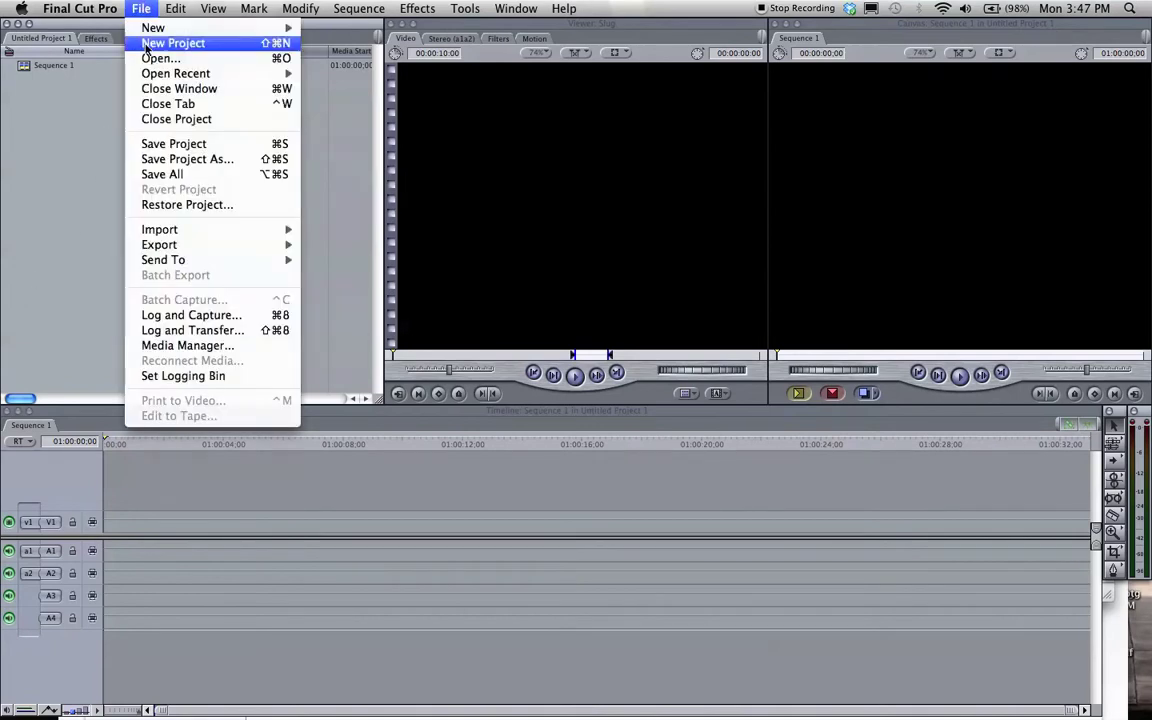
{"action": "mouse_move", "coordinate": [168, 229]}
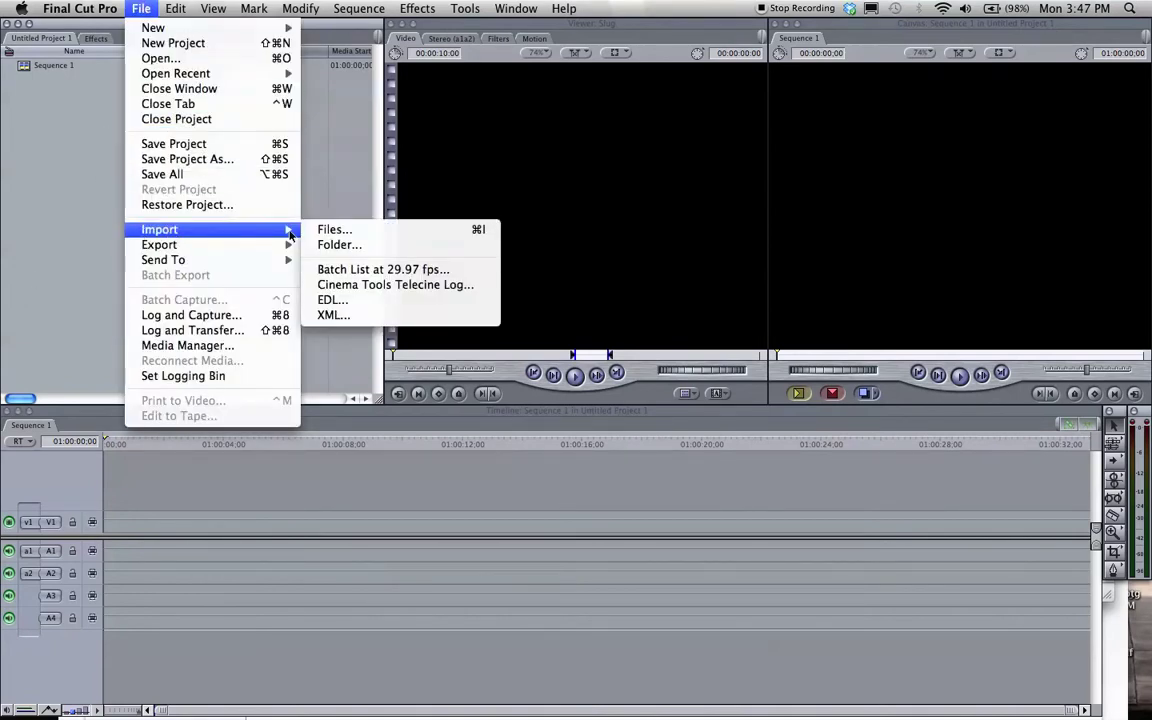
{"action": "left_click", "coordinate": [328, 231]}
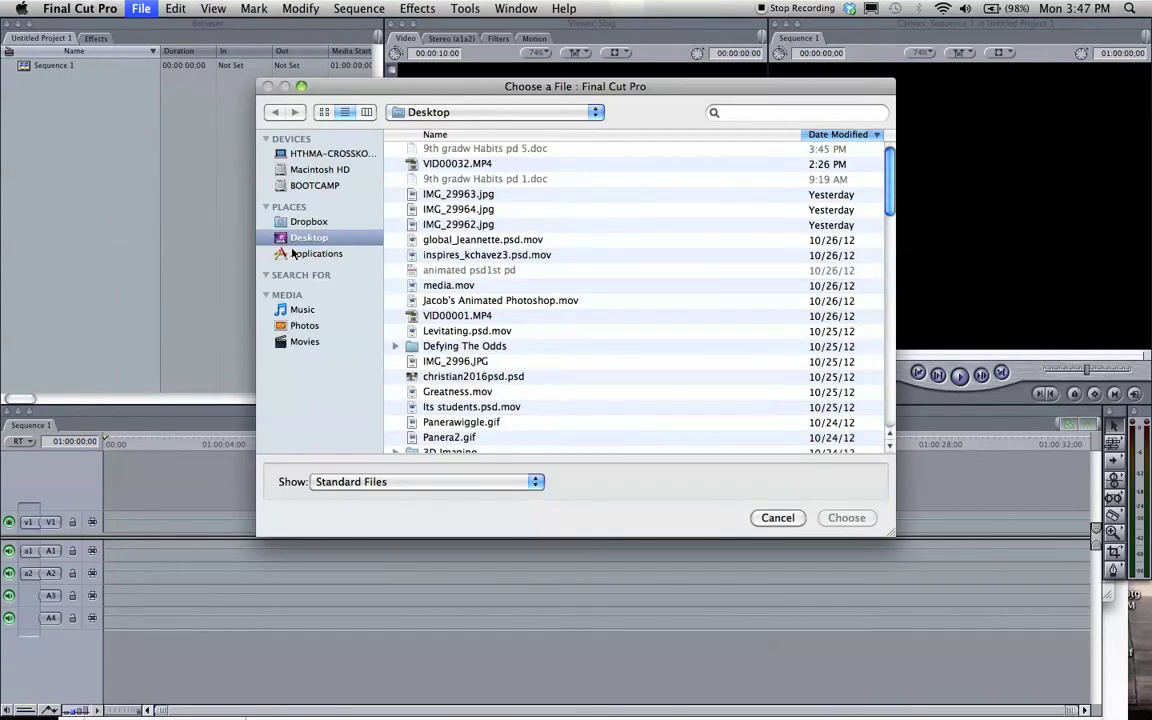
{"action": "double_click", "coordinate": [447, 166]}
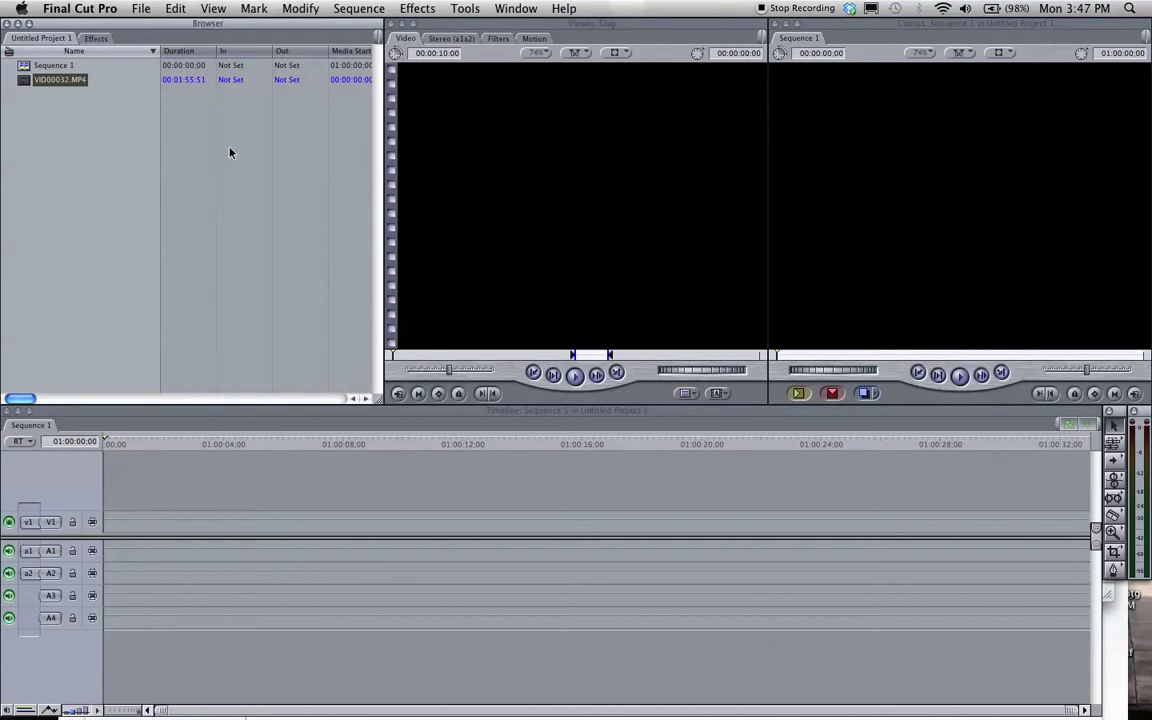
Load VID00032.MP4 in the Viewer and place it at the start of Sequence 1, changing the sequence settings to match the clip.
{"action": "double_click", "coordinate": [21, 83]}
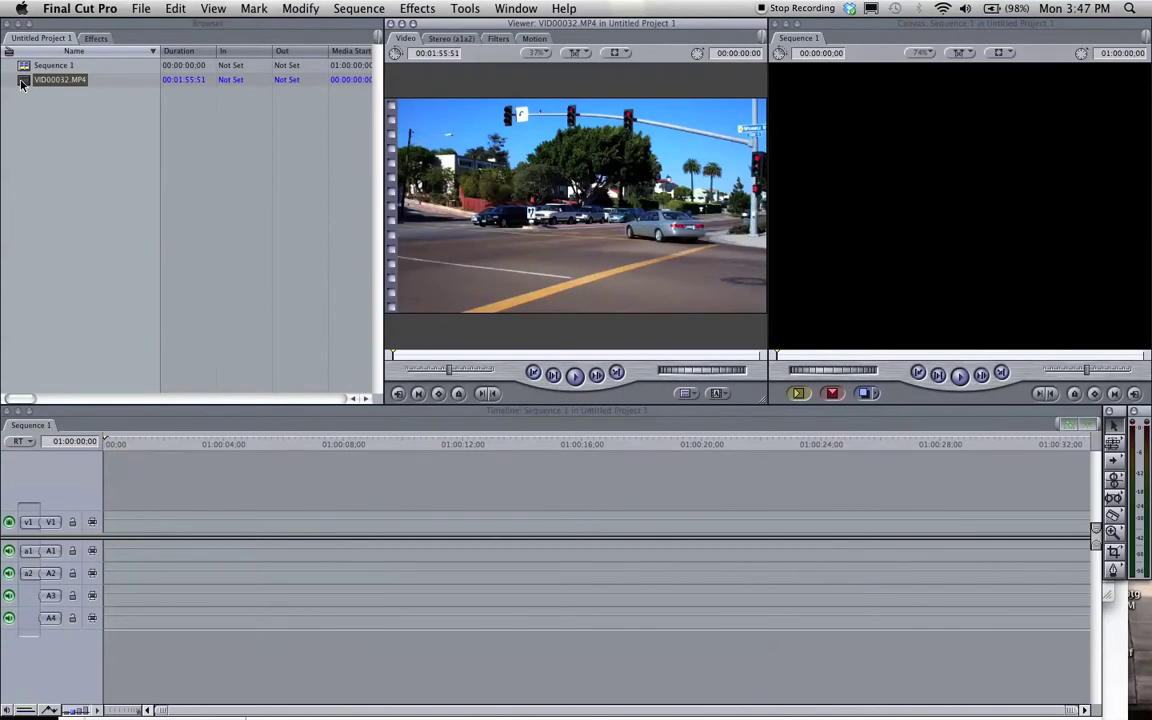
{"action": "left_click", "coordinate": [21, 83]}
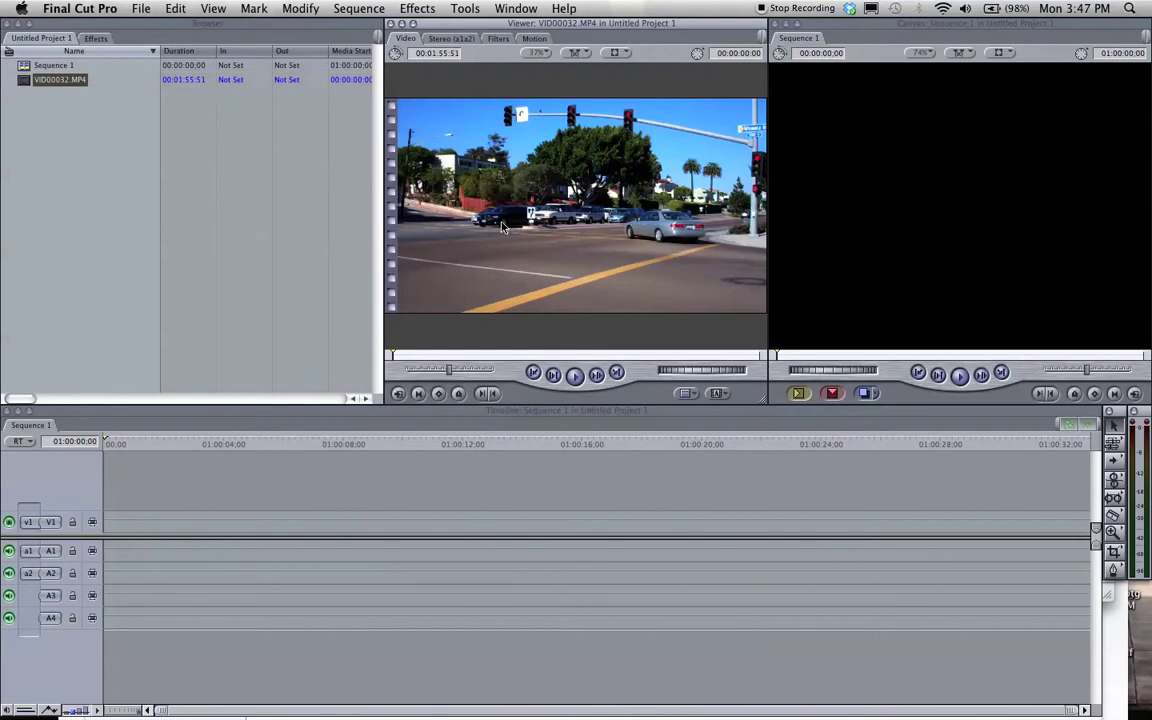
{"action": "left_click_drag", "start_coordinate": [540, 210], "coordinate": [118, 512]}
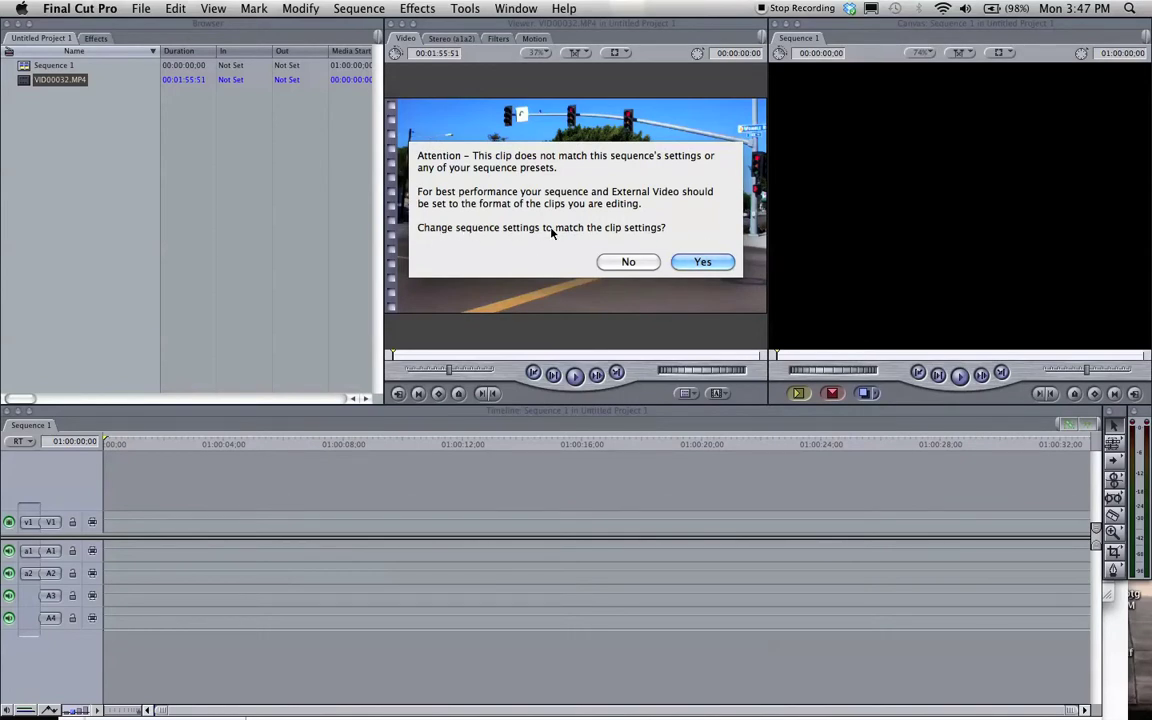
{"action": "left_click", "coordinate": [699, 263]}
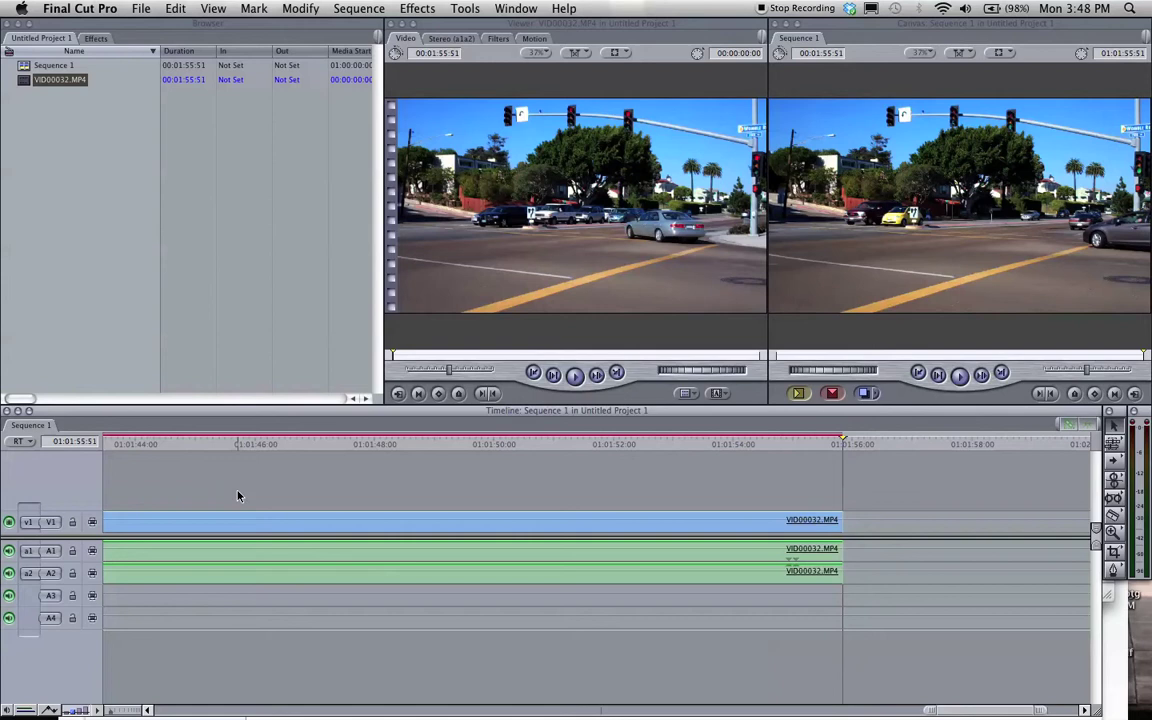
Delete the clip's two linked audio tracks from the timeline and enlarge the video track area.
{"action": "left_click", "coordinate": [254, 559]}
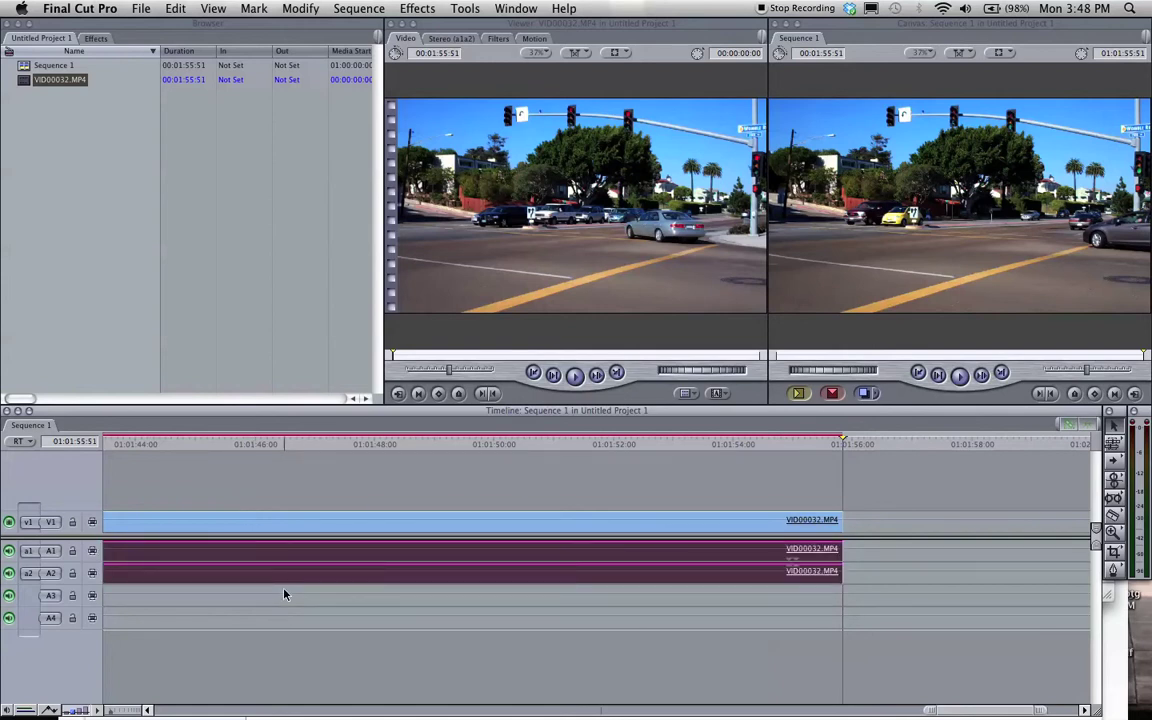
{"action": "key", "text": "Delete"}
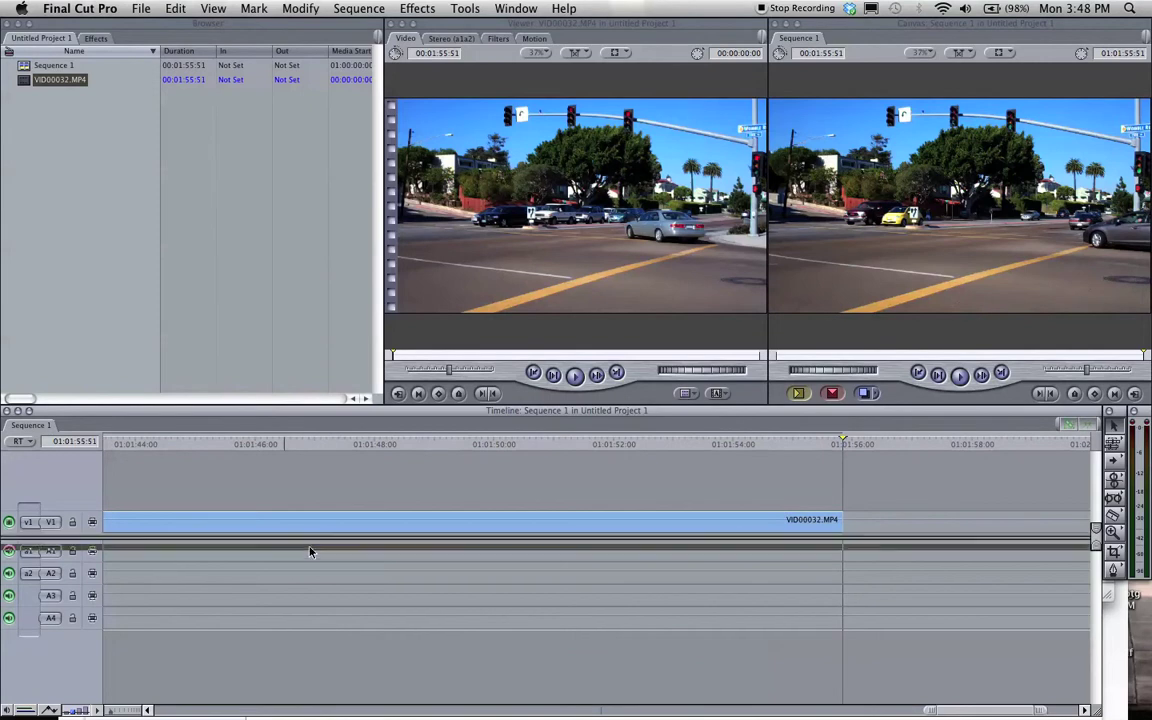
{"action": "left_click_drag", "start_coordinate": [310, 551], "coordinate": [319, 640]}
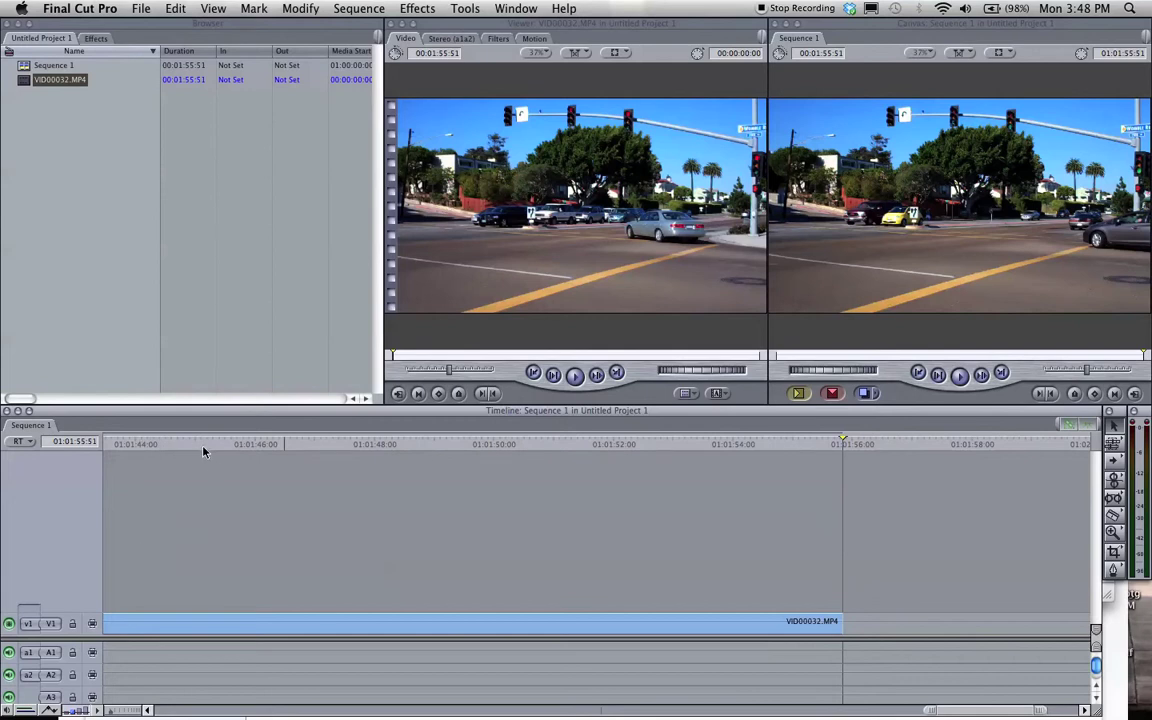
Trim the clip's beginning at 01:00:02:03 and close the gap, and trim its end back to 01:01:49:01.
{"action": "left_click_drag", "start_coordinate": [203, 451], "coordinate": [98, 450]}
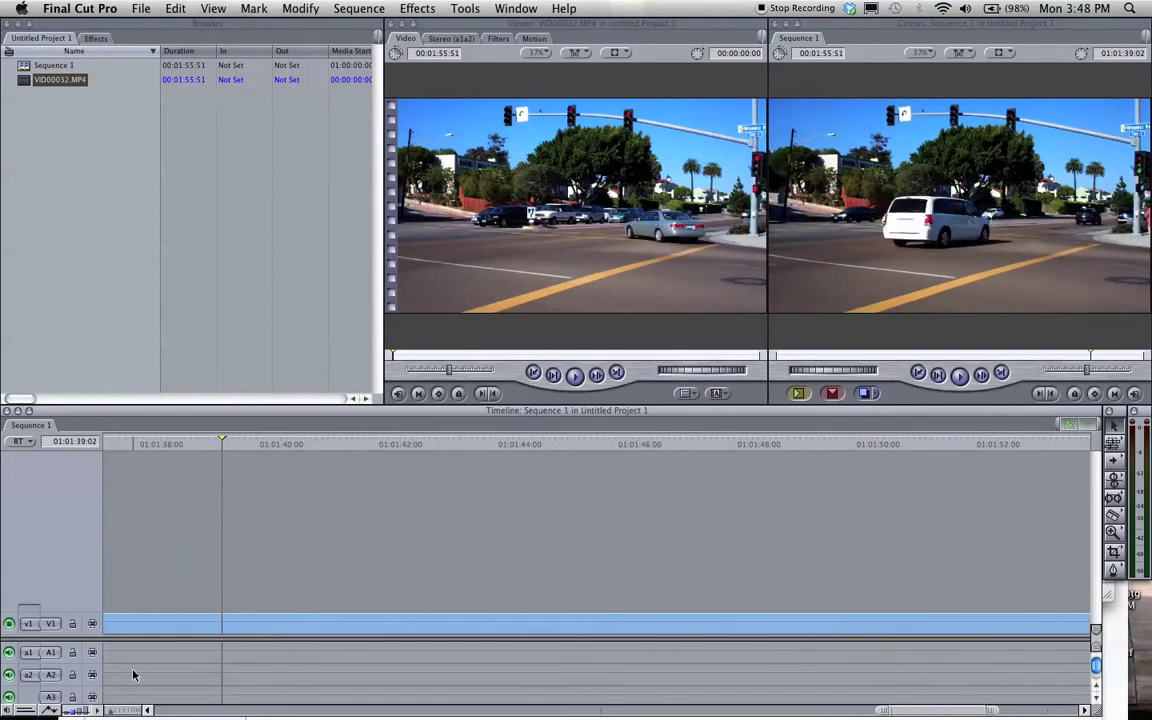
{"action": "left_click_drag", "start_coordinate": [117, 709], "coordinate": [141, 709]}
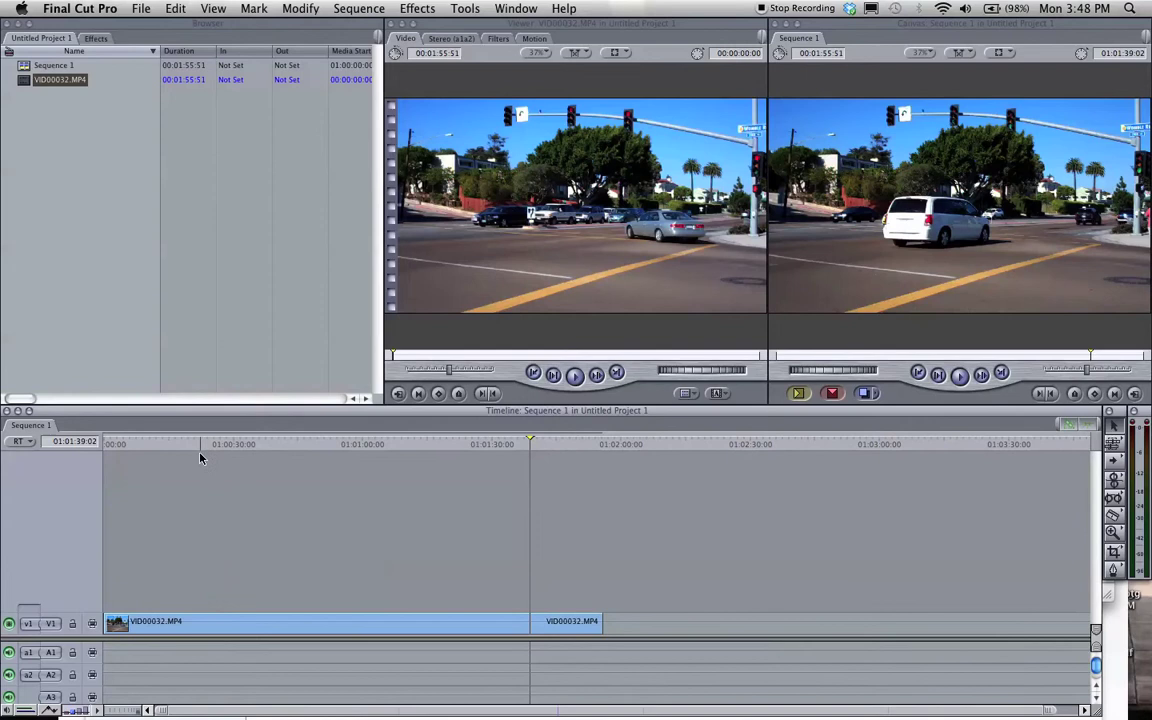
{"action": "left_click", "coordinate": [110, 445]}
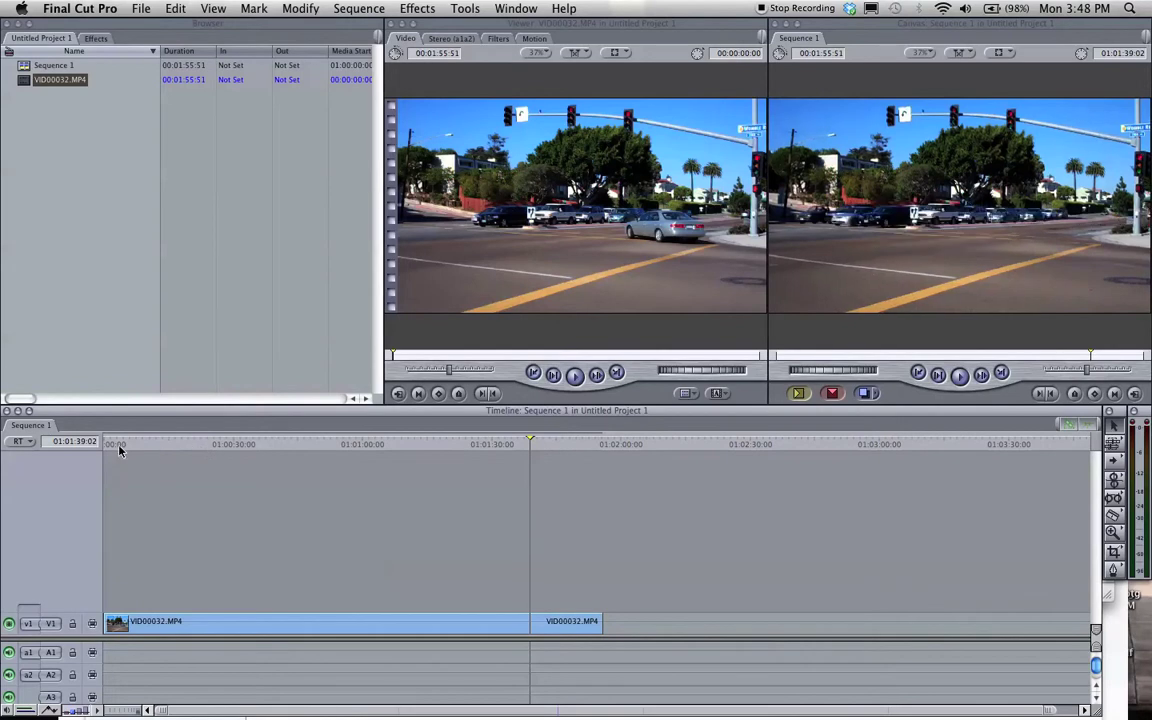
{"action": "left_click", "coordinate": [959, 376]}
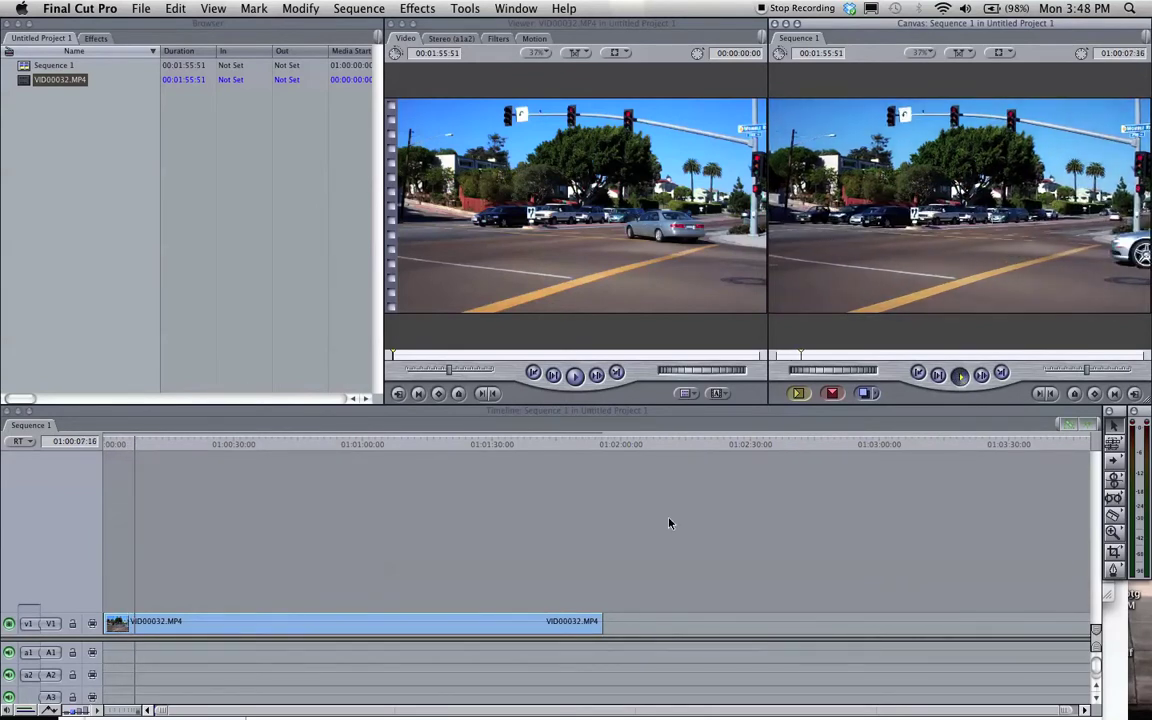
{"action": "key", "text": "space"}
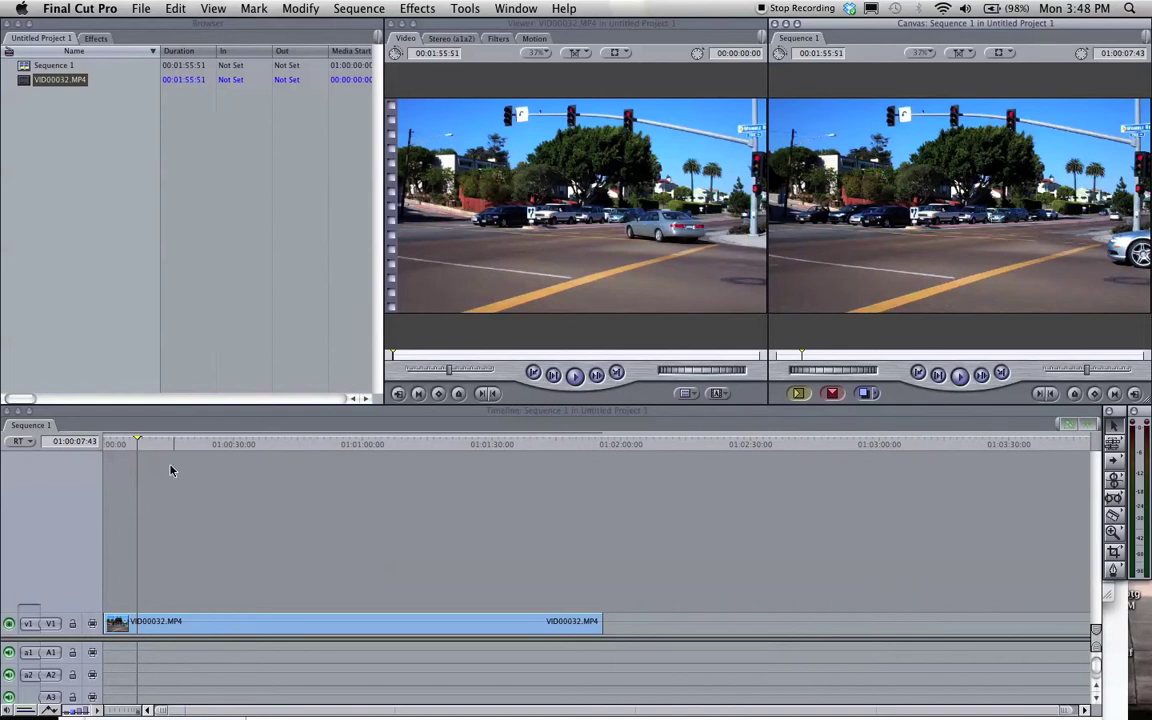
{"action": "left_click", "coordinate": [116, 446]}
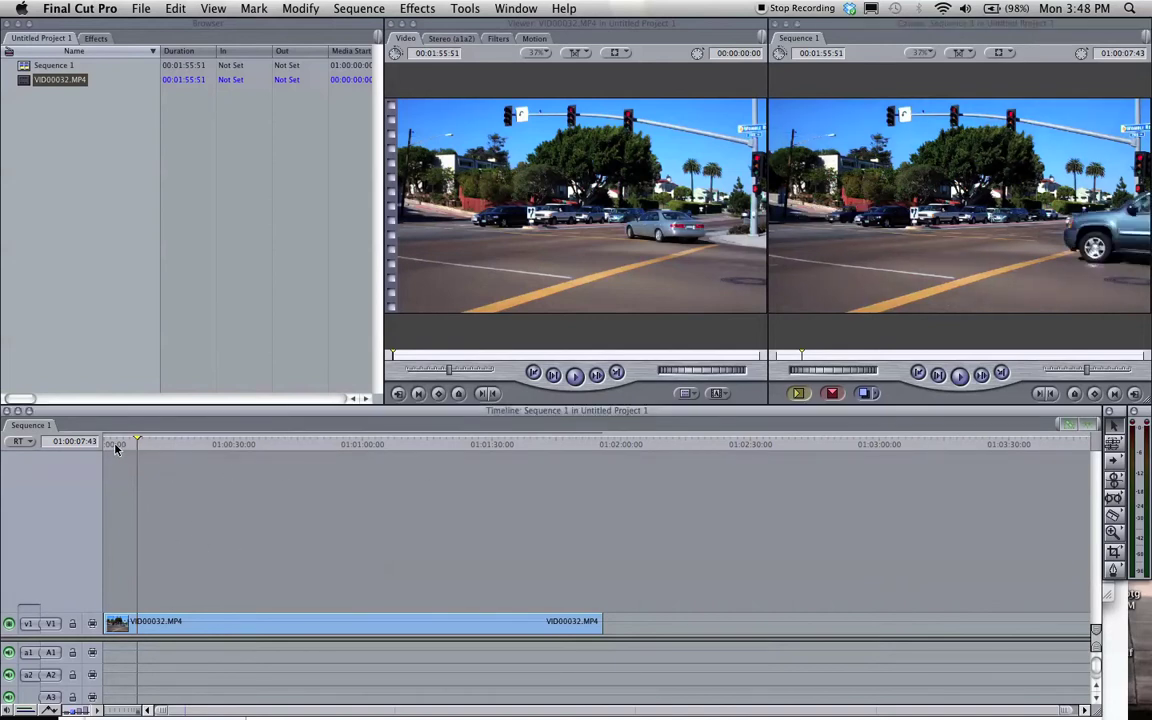
{"action": "key", "text": "space"}
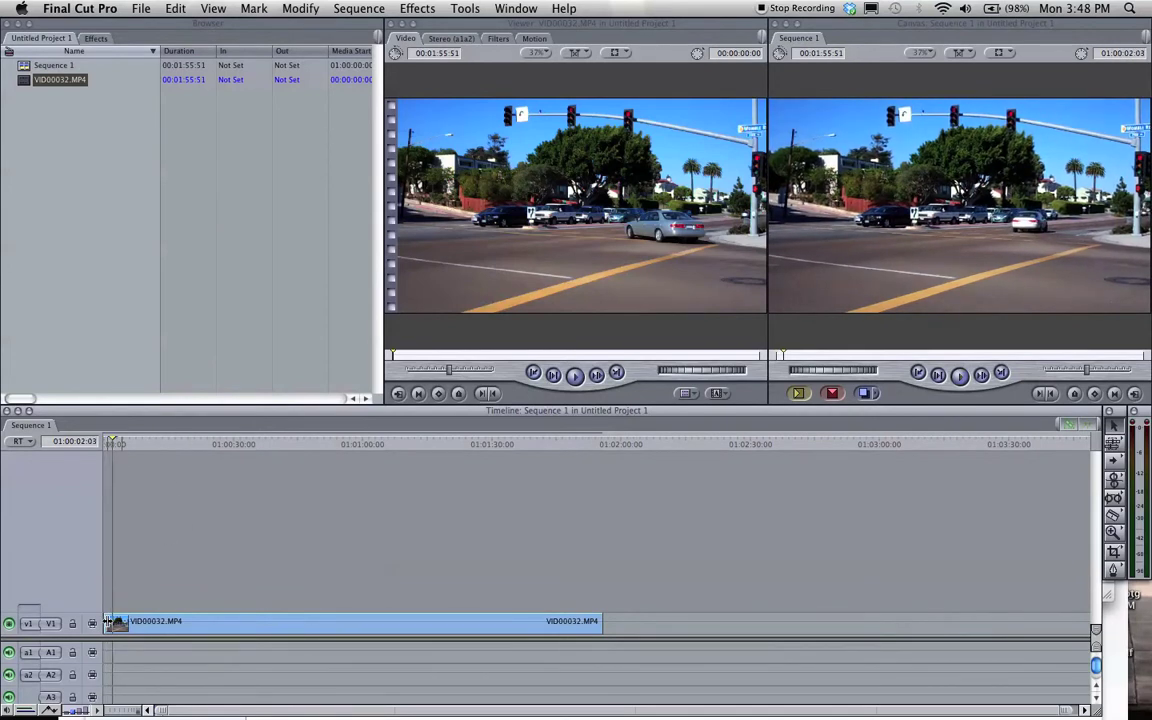
{"action": "left_click_drag", "start_coordinate": [107, 622], "coordinate": [115, 623]}
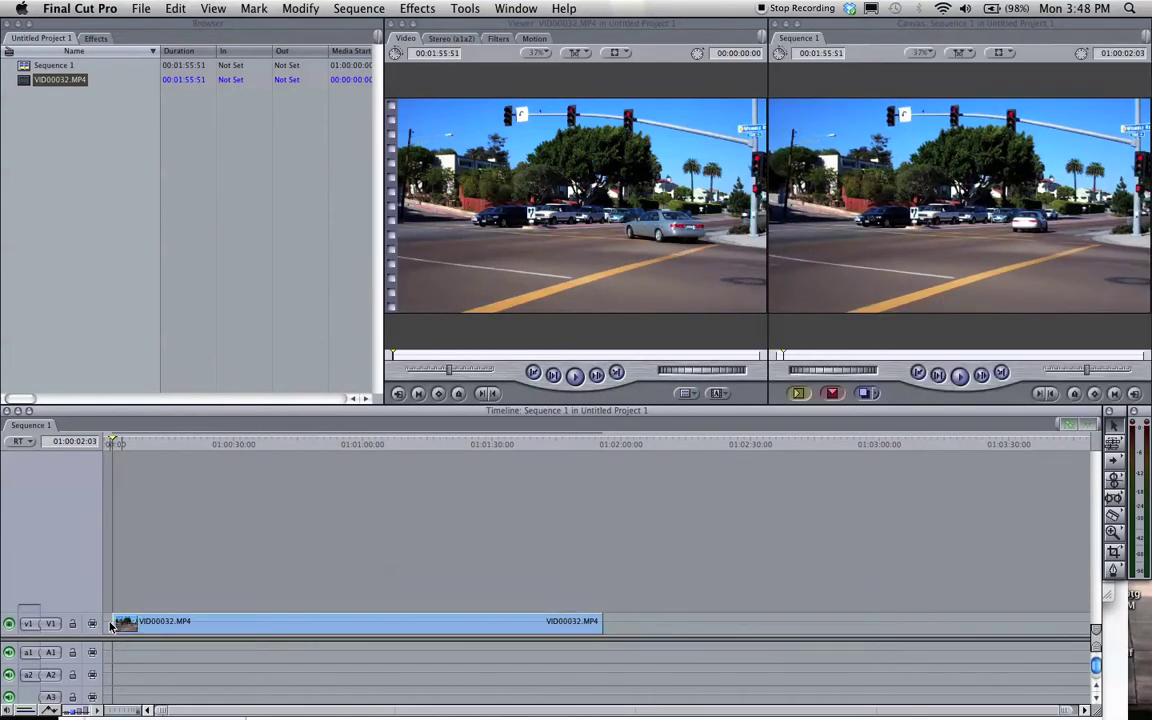
{"action": "key", "text": "Delete"}
{"action": "left_click", "coordinate": [573, 446]}
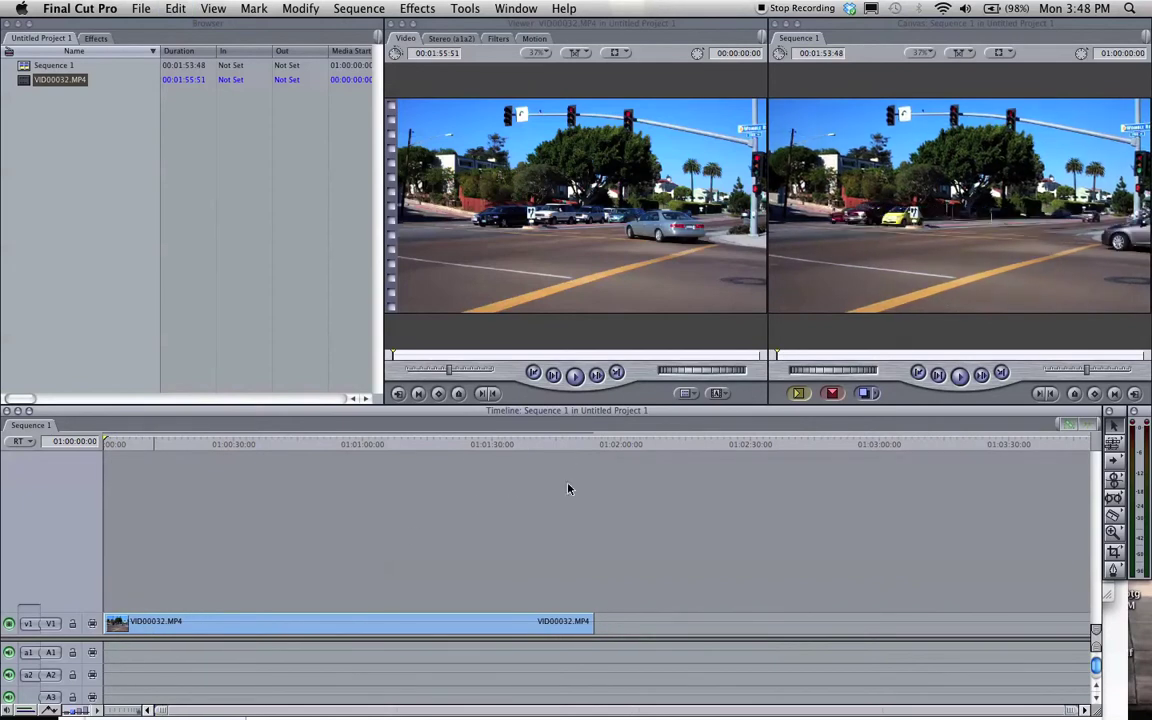
{"action": "left_click_drag", "start_coordinate": [591, 620], "coordinate": [572, 621]}
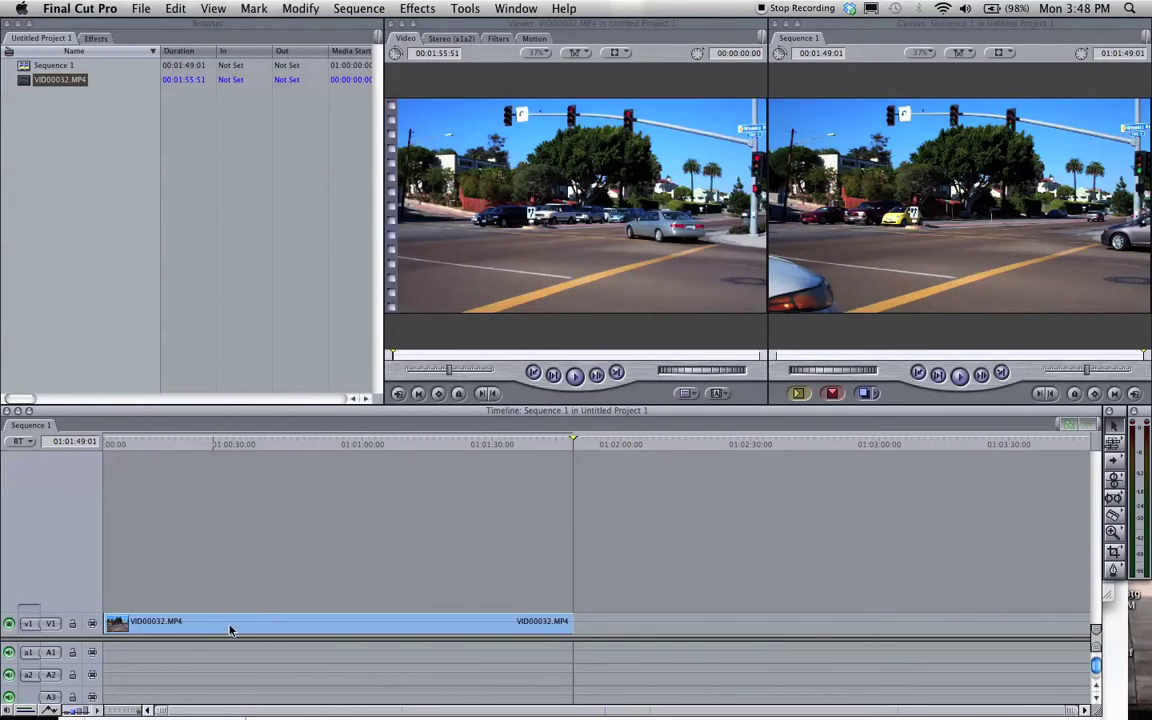
Cut the V1 clip with the Razor Blade at eight points along its length to form nine segments, and return to the Selection tool.
{"action": "left_click", "coordinate": [136, 712]}
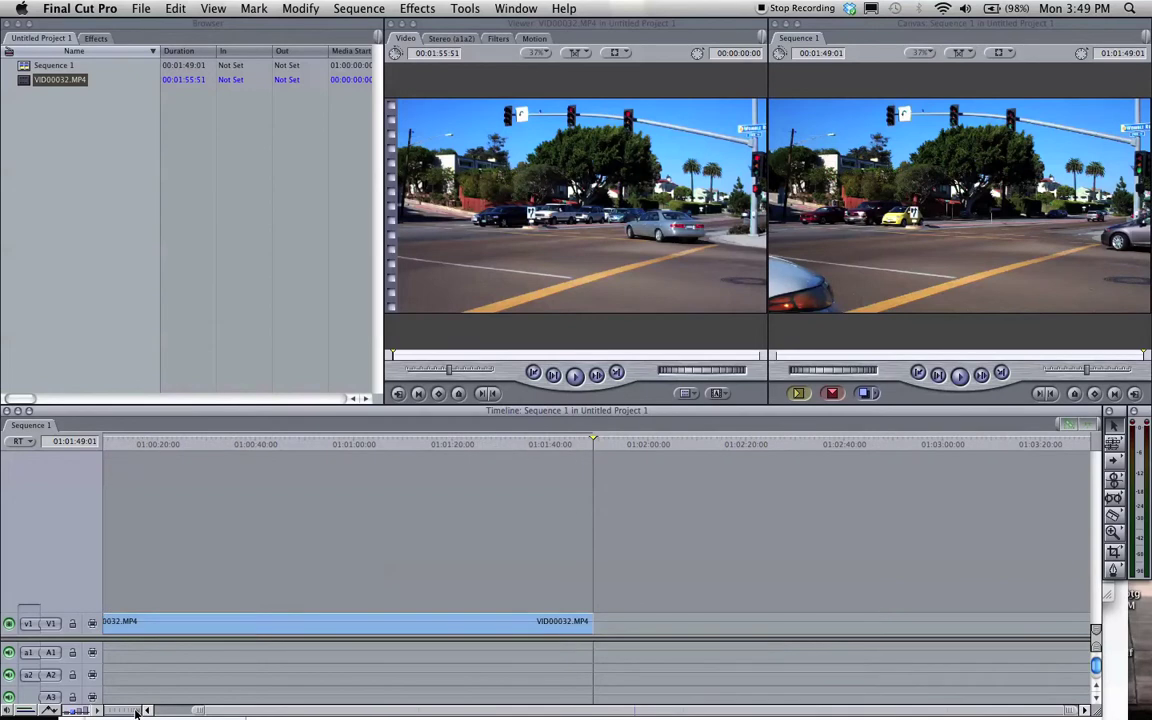
{"action": "left_click_drag", "start_coordinate": [213, 712], "coordinate": [176, 712]}
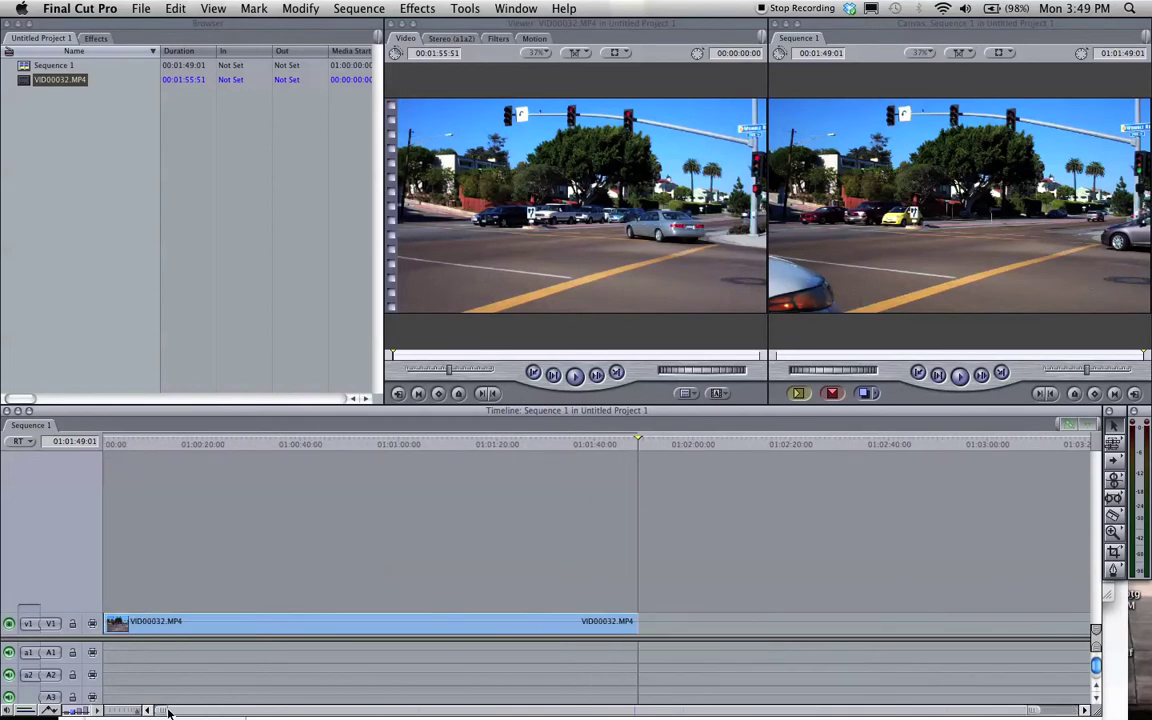
{"action": "left_click", "coordinate": [1114, 518]}
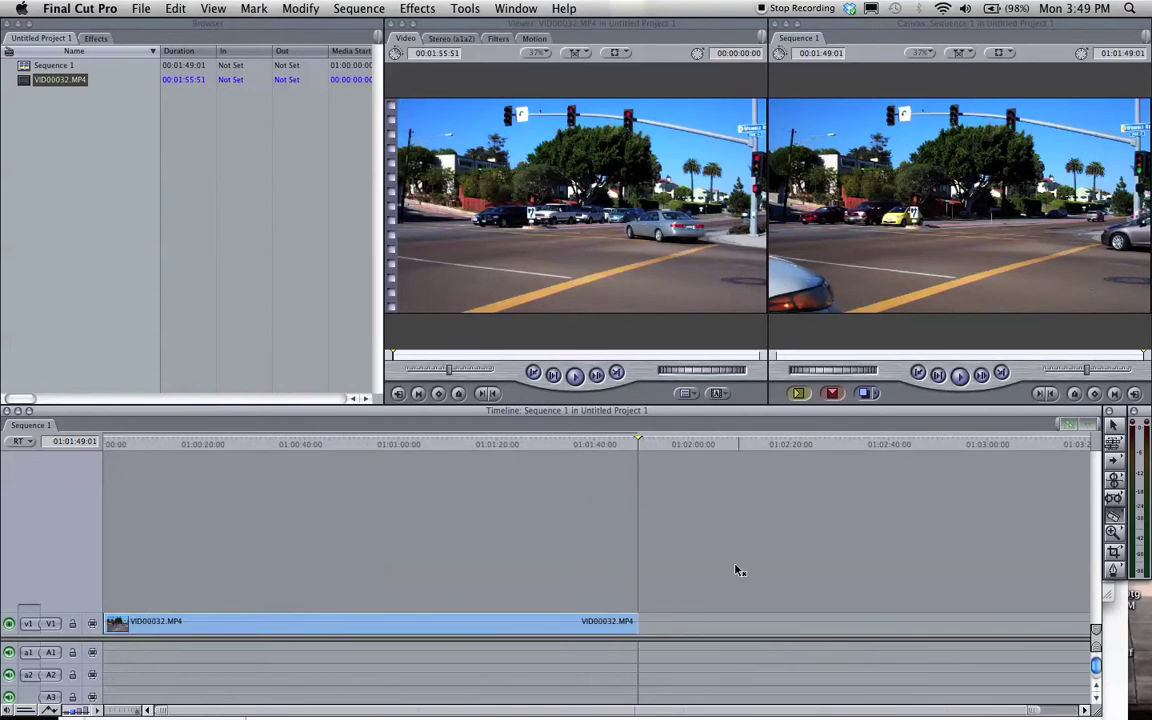
{"action": "left_click", "coordinate": [458, 623]}
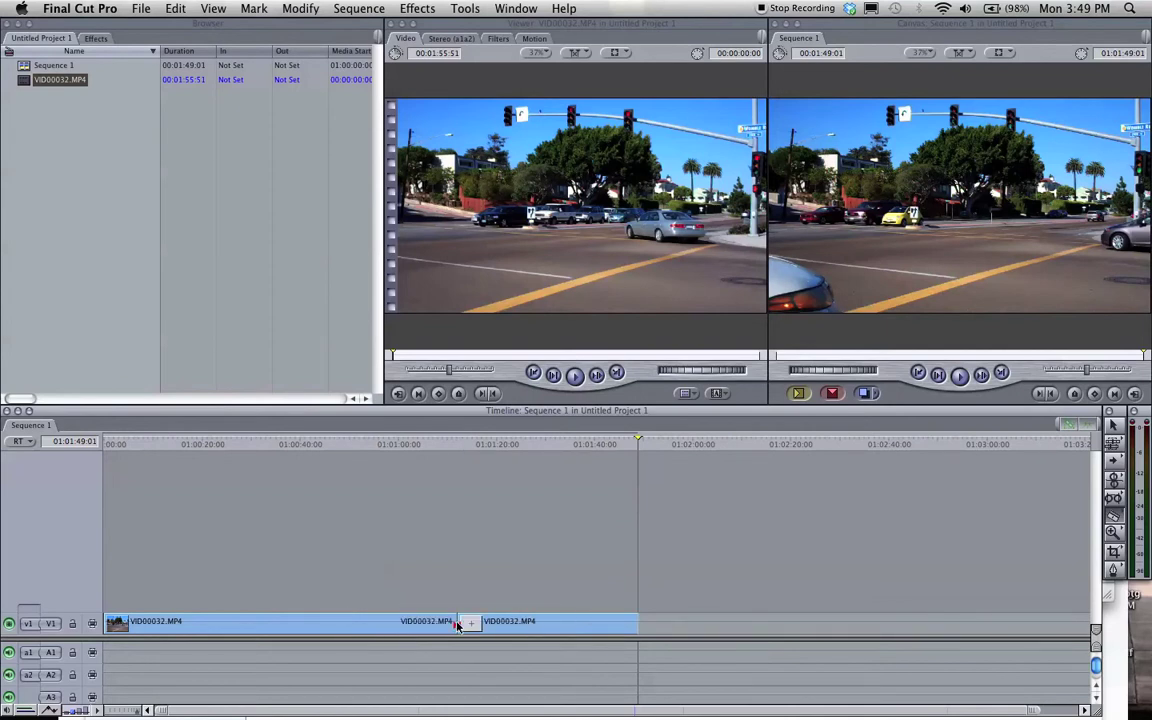
{"action": "left_click", "coordinate": [300, 623]}
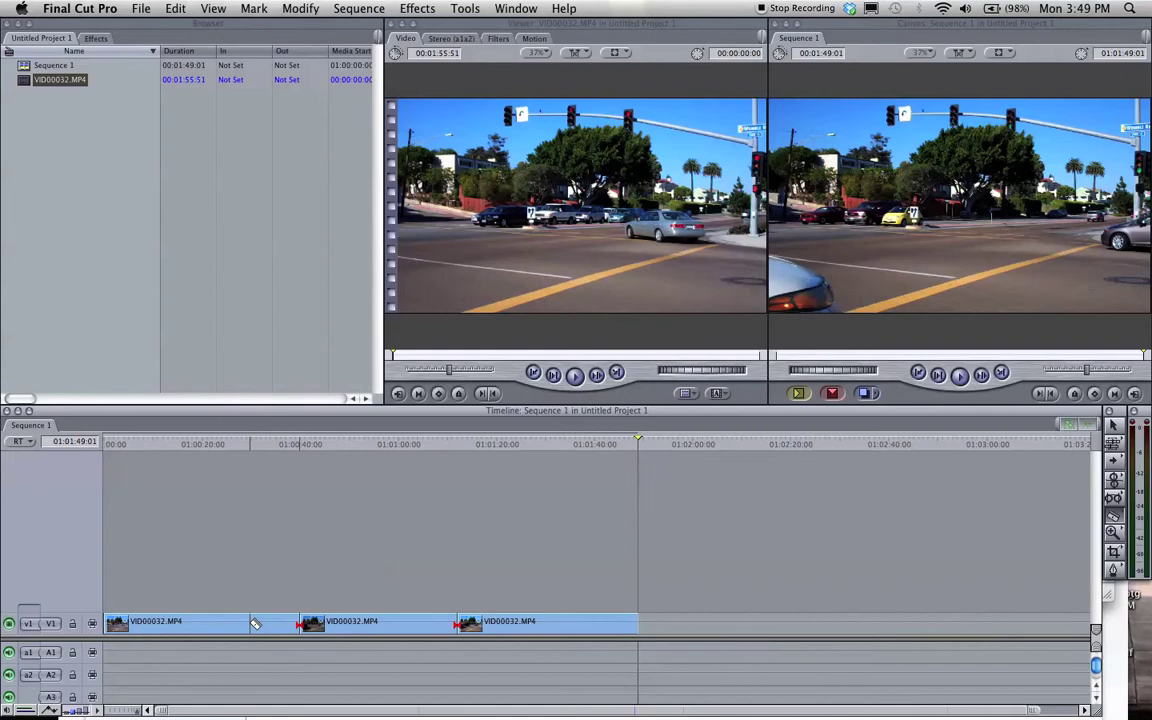
{"action": "left_click", "coordinate": [246, 622]}
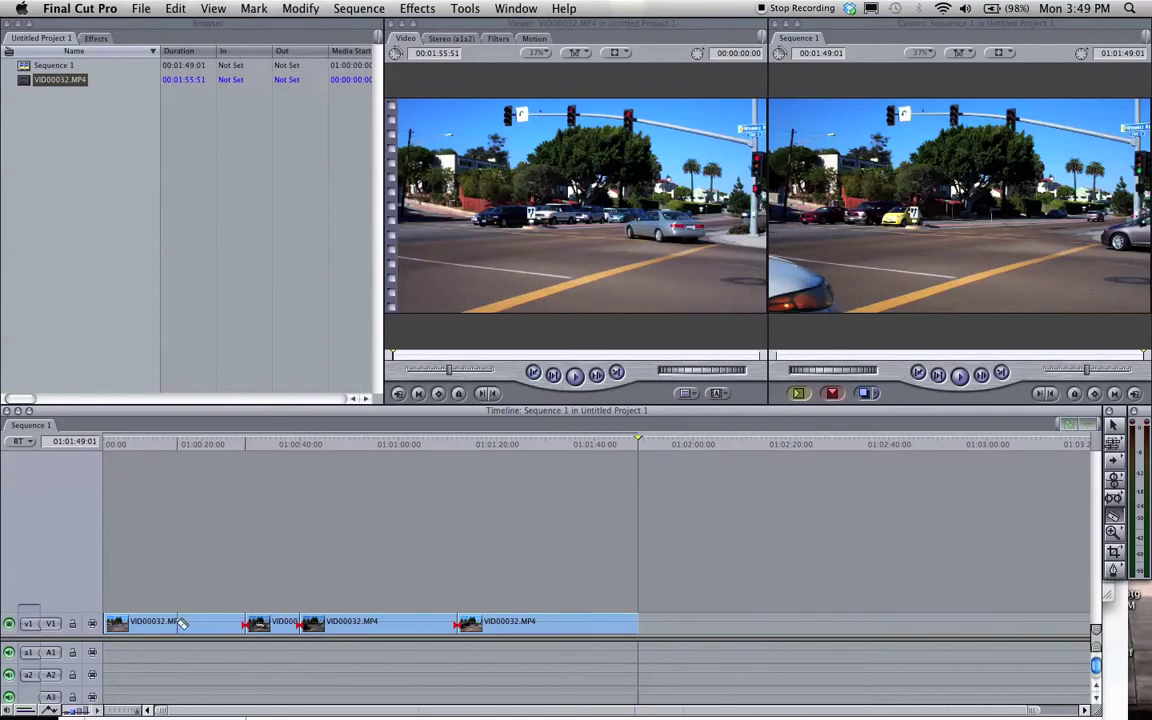
{"action": "left_click", "coordinate": [174, 622]}
{"action": "left_click", "coordinate": [351, 622]}
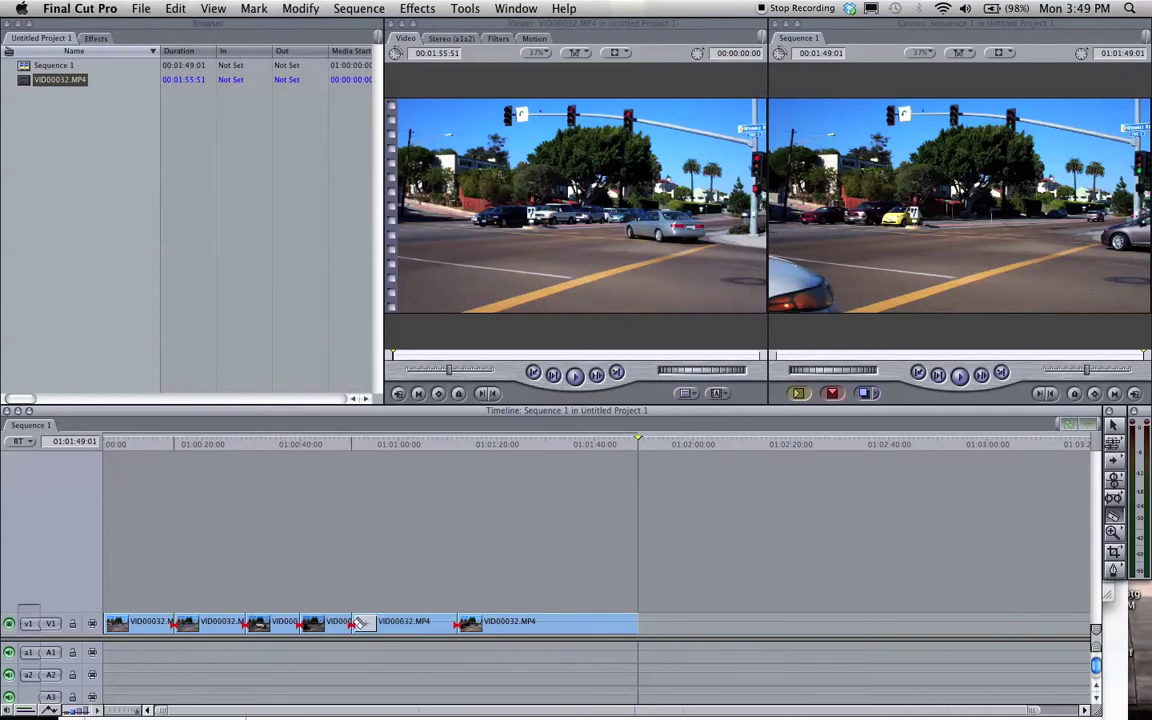
{"action": "left_click", "coordinate": [417, 622]}
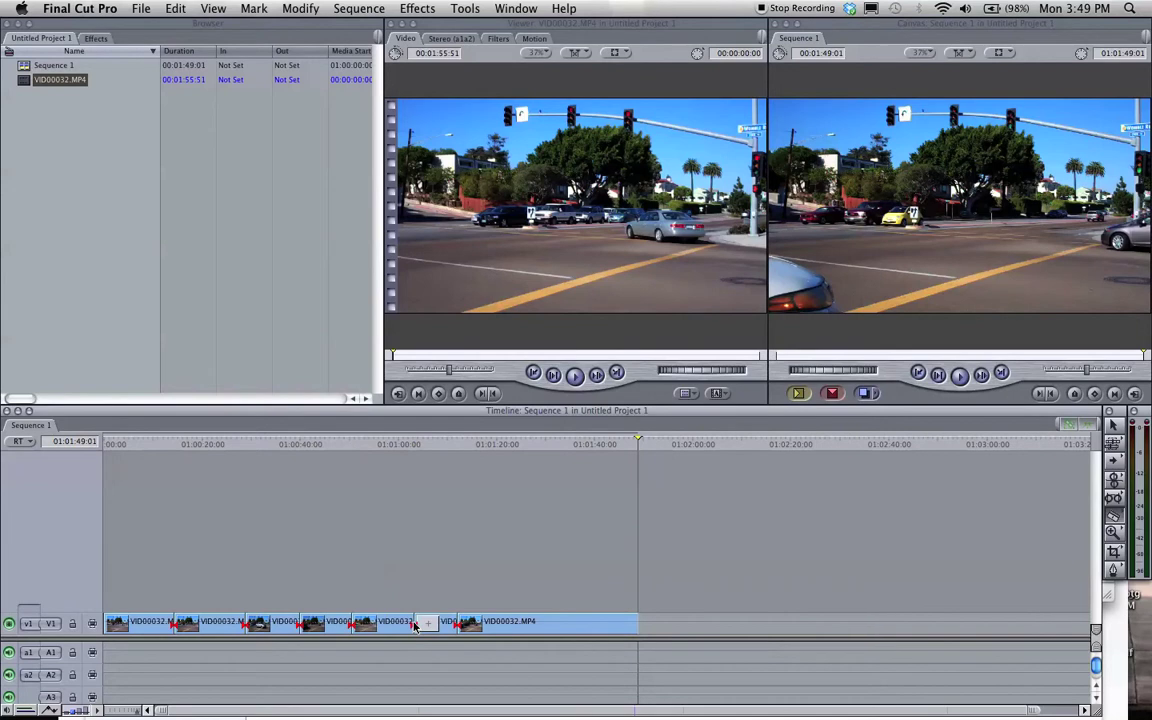
{"action": "left_click", "coordinate": [517, 622]}
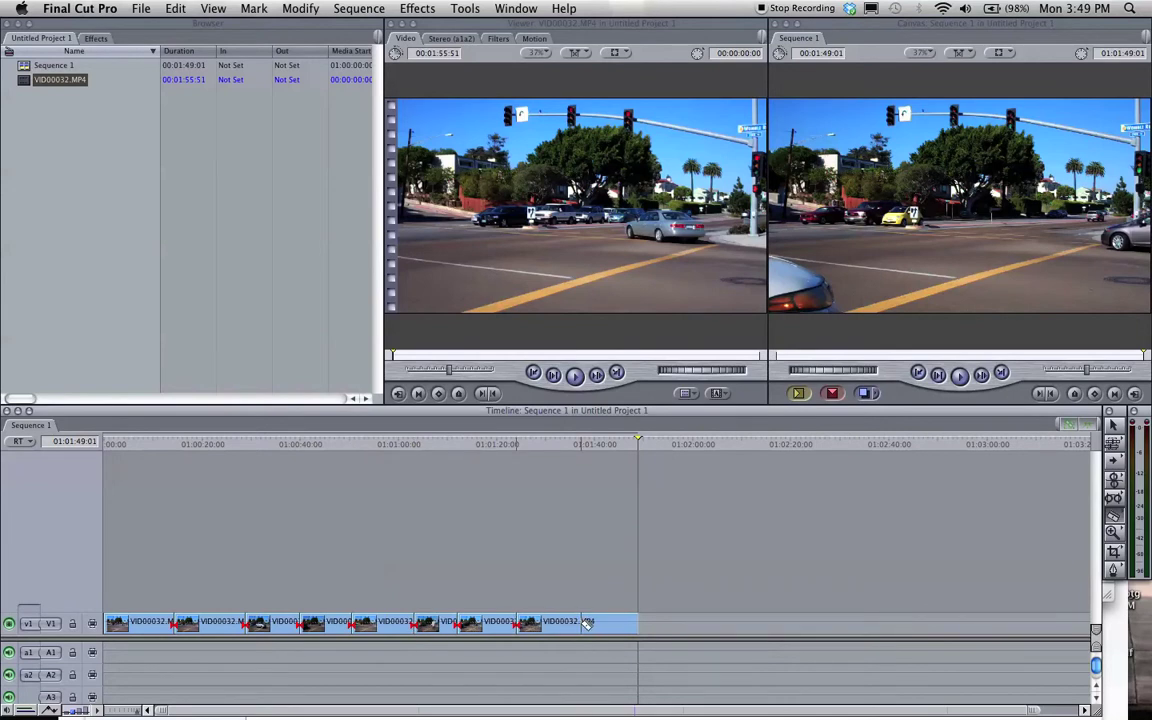
{"action": "left_click", "coordinate": [580, 621]}
{"action": "left_click", "coordinate": [1116, 427]}
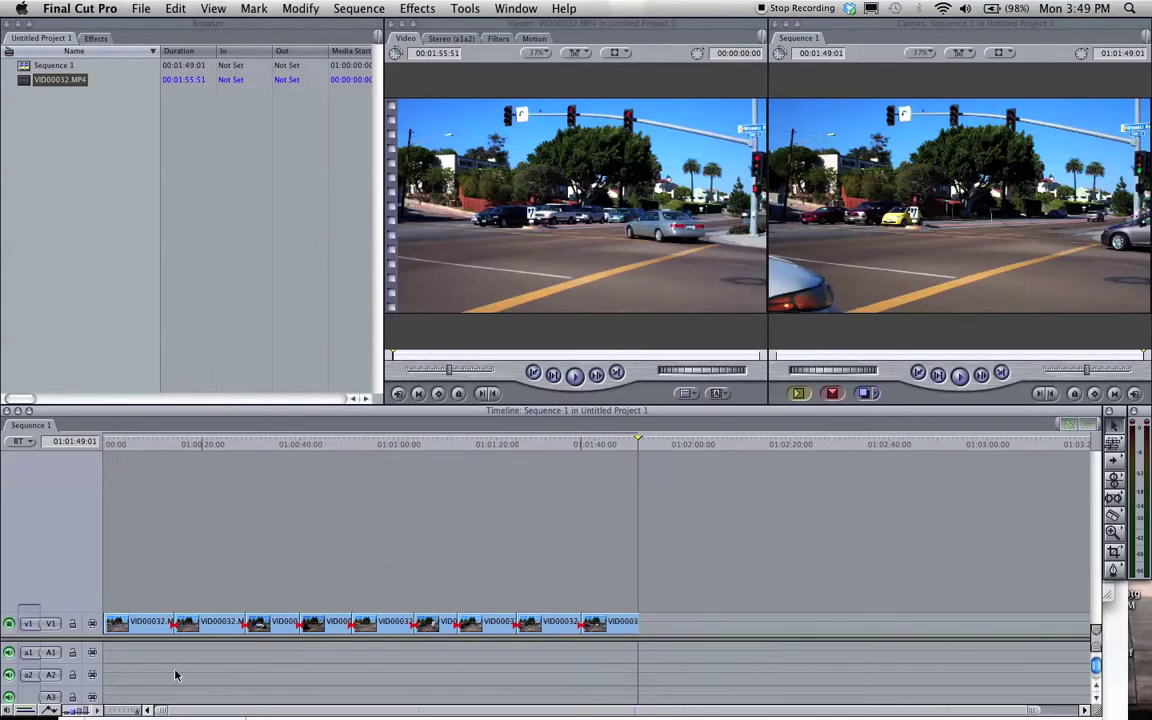
Play the cut sequence from its beginning and stop at 01:00:10:32.
{"action": "left_click", "coordinate": [341, 444]}
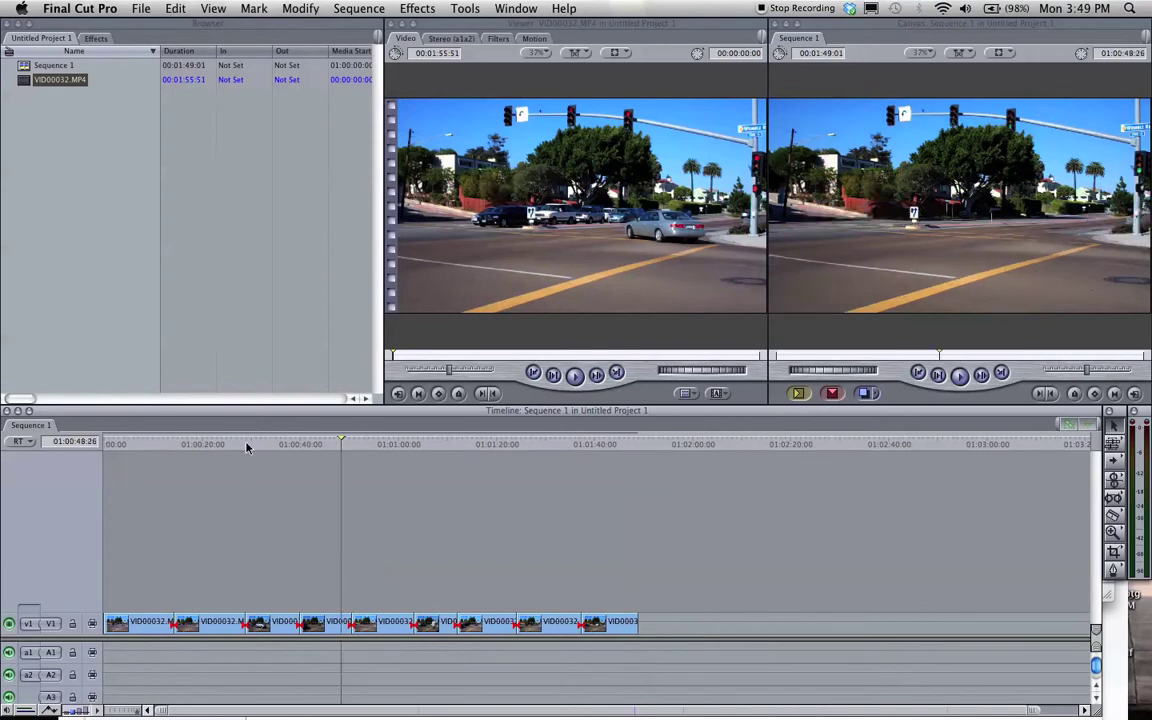
{"action": "left_click", "coordinate": [246, 445]}
{"action": "left_click_drag", "start_coordinate": [126, 448], "coordinate": [98, 445]}
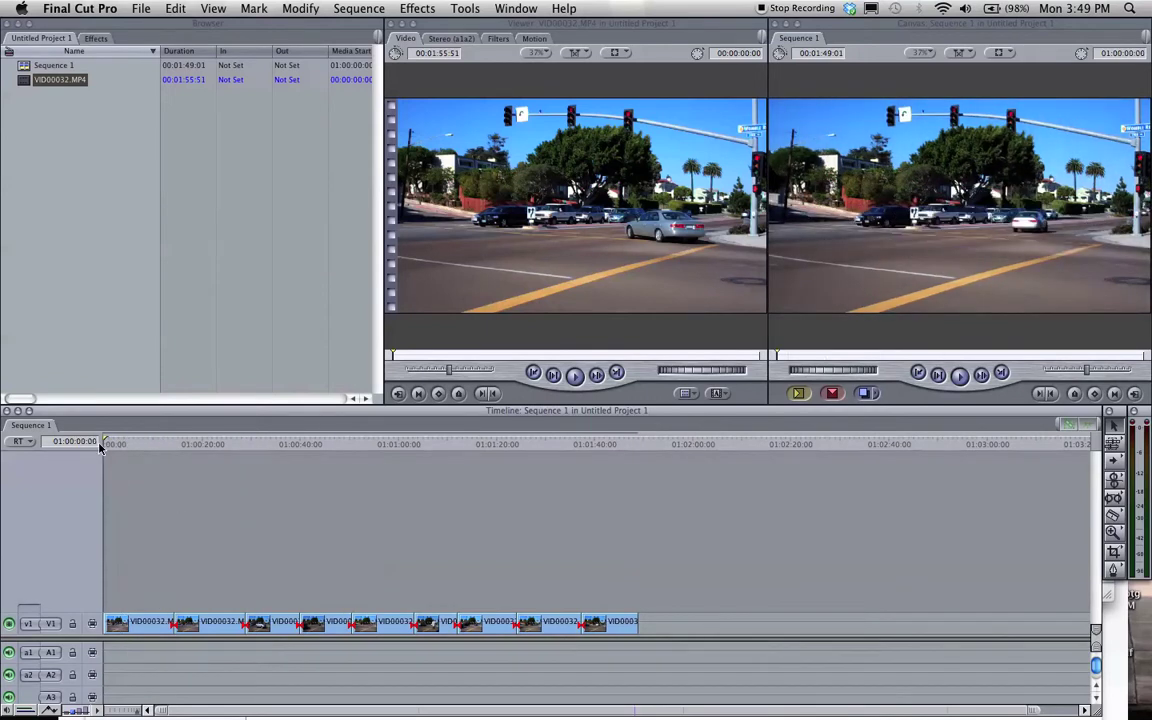
{"action": "left_click", "coordinate": [959, 376]}
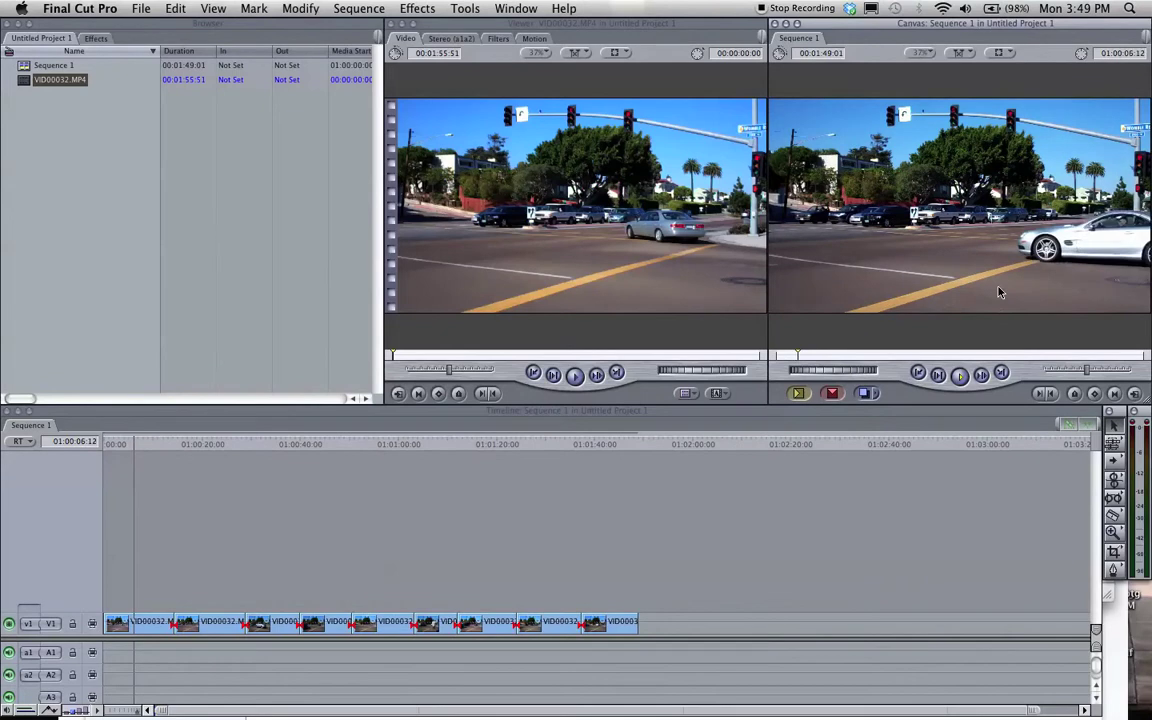
{"action": "left_click", "coordinate": [961, 377]}
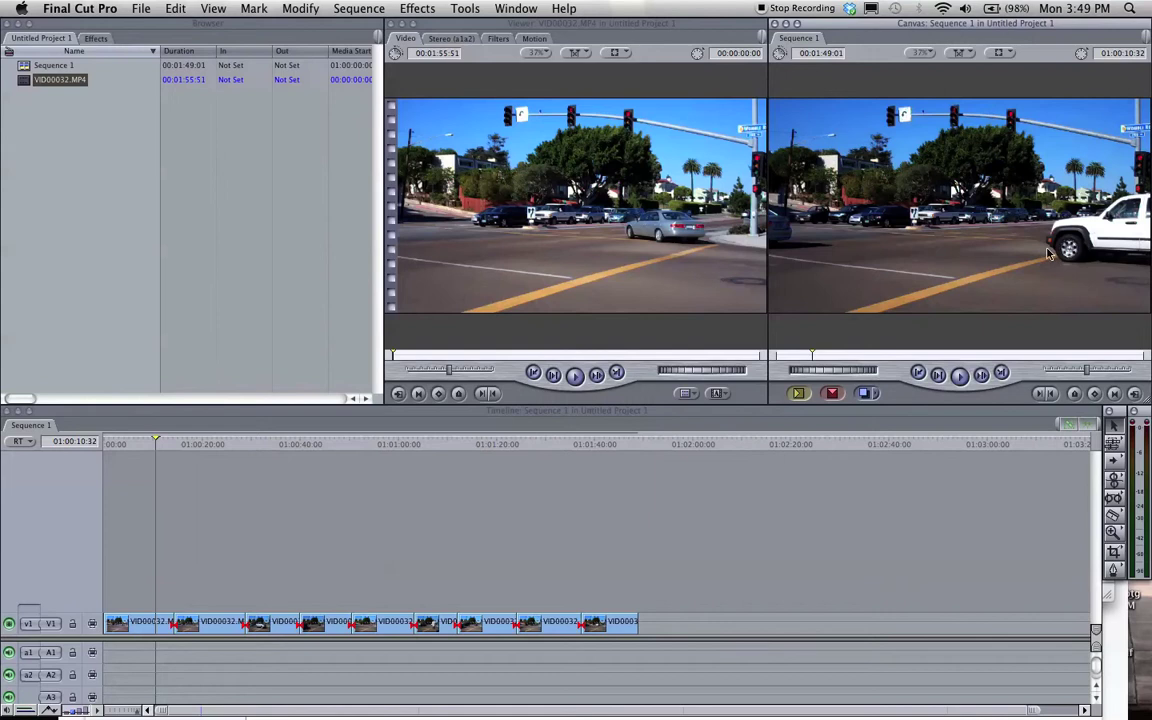
Crop the first V1 segment to its middle-right region with Left 66, Top 33 and Bottom 33.
{"action": "left_click", "coordinate": [152, 624]}
{"action": "double_click", "coordinate": [152, 624]}
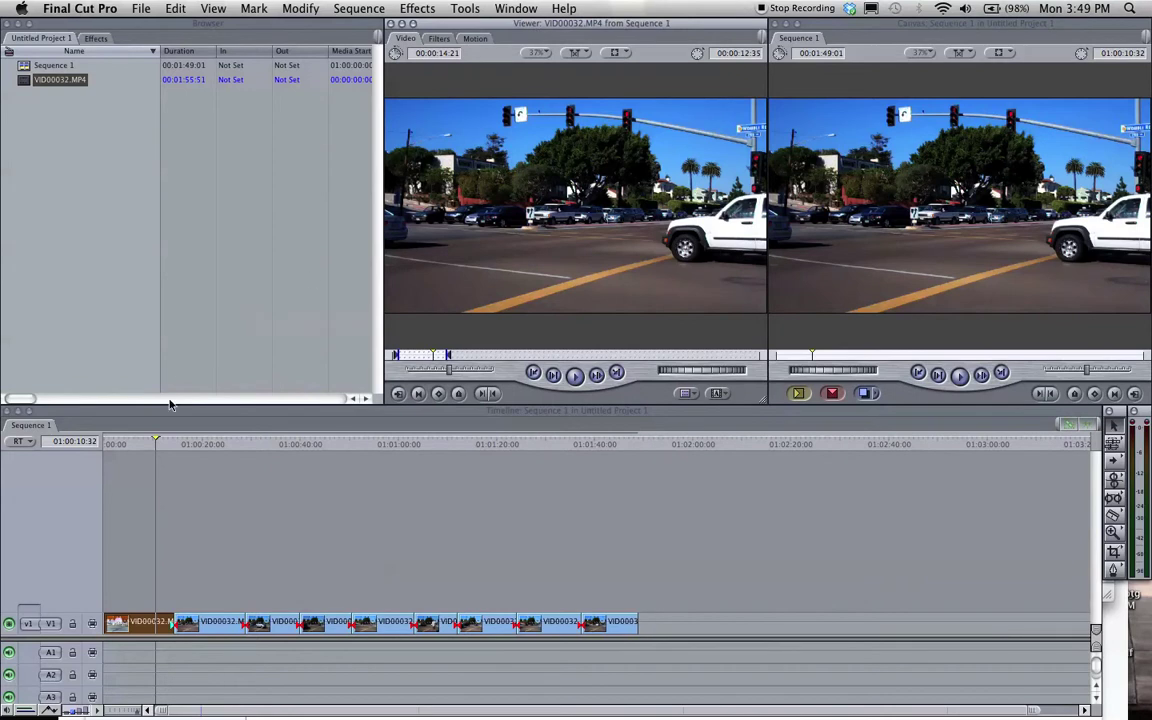
{"action": "left_click_drag", "start_coordinate": [146, 445], "coordinate": [141, 446]}
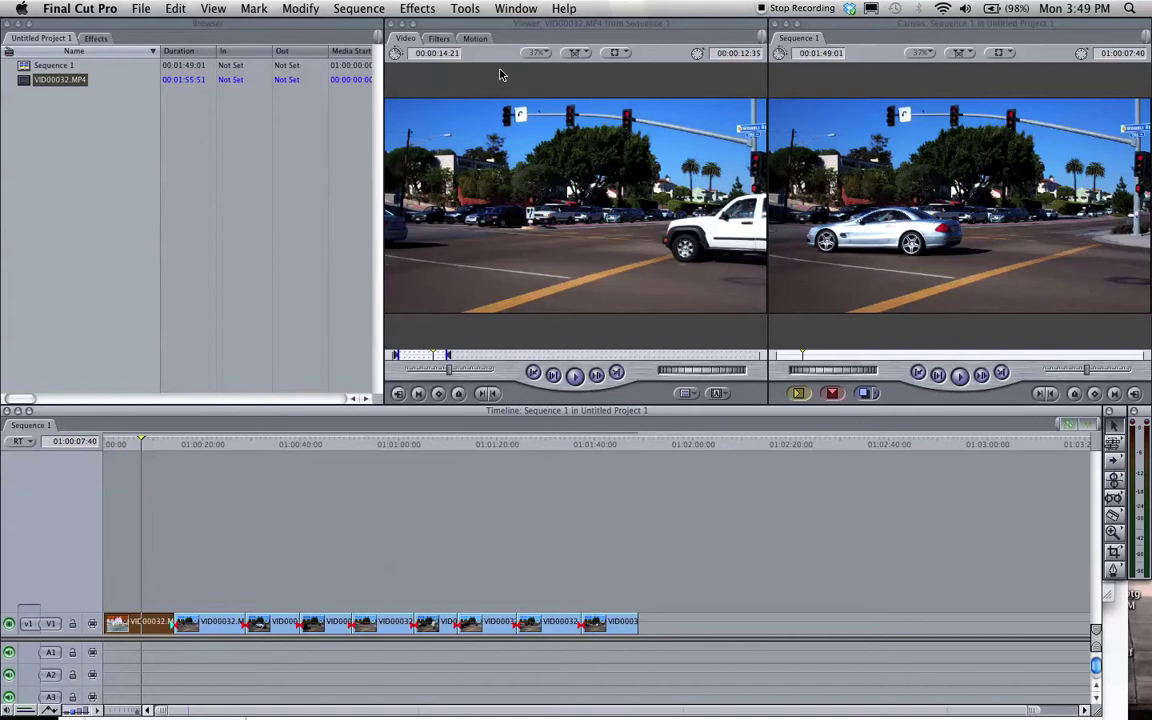
{"action": "left_click", "coordinate": [474, 38]}
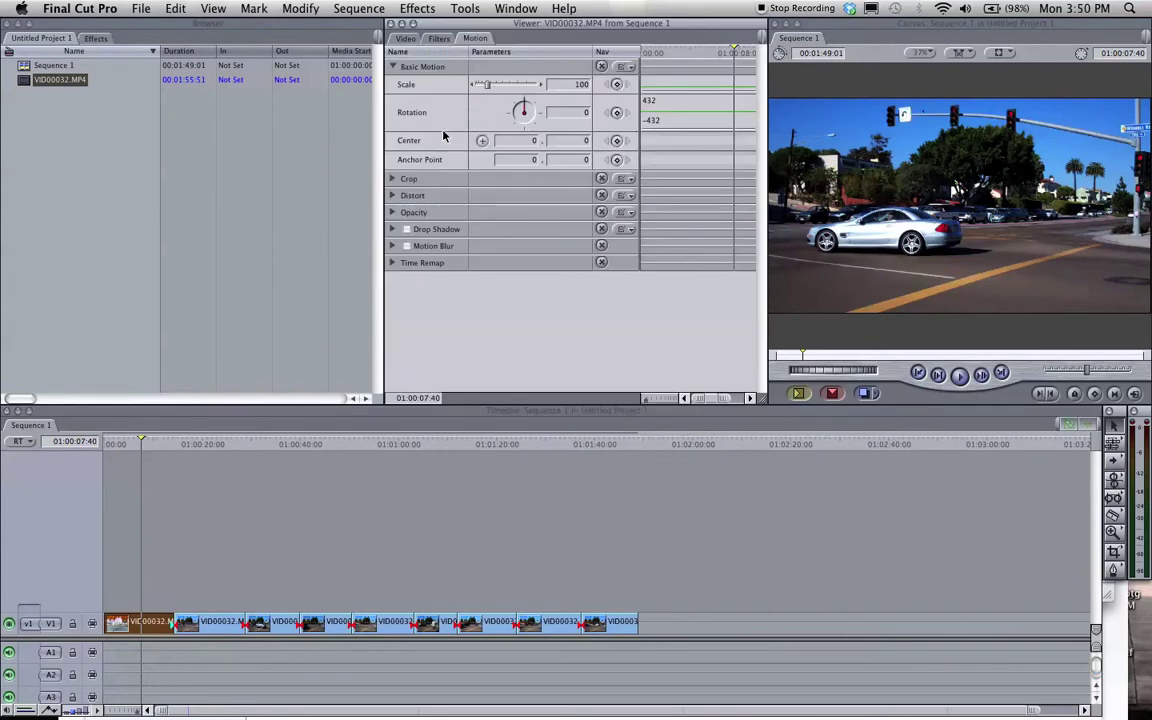
{"action": "left_click", "coordinate": [393, 179]}
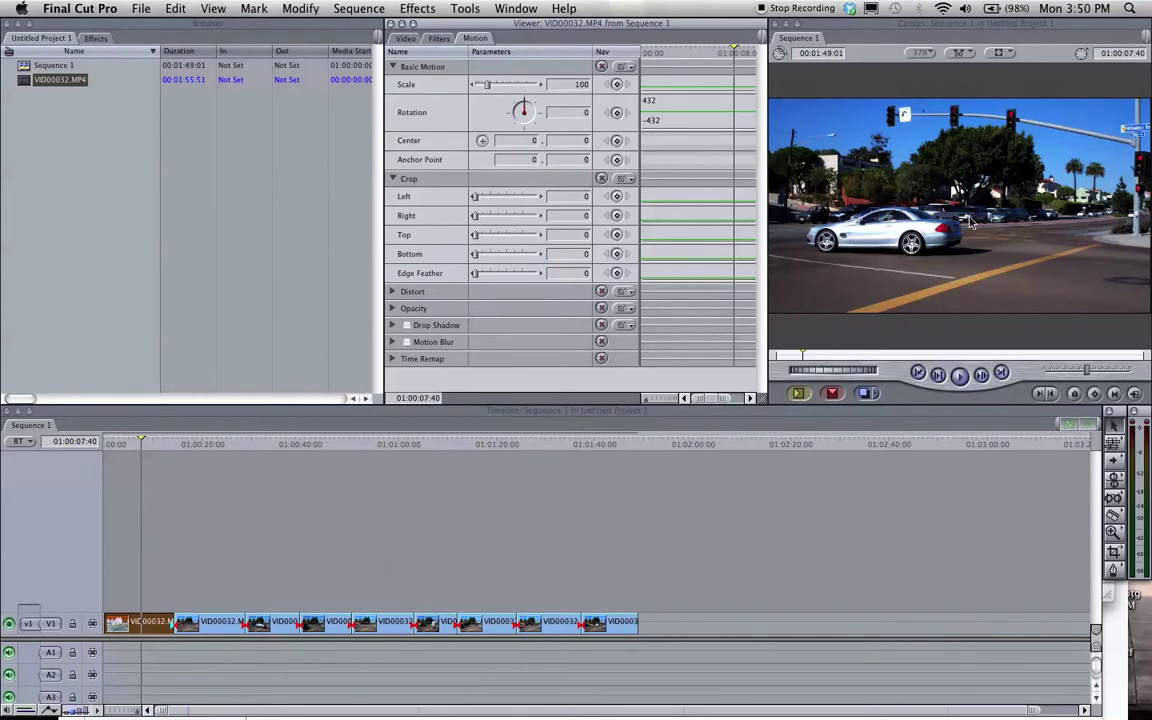
{"action": "left_click_drag", "start_coordinate": [480, 203], "coordinate": [516, 199]}
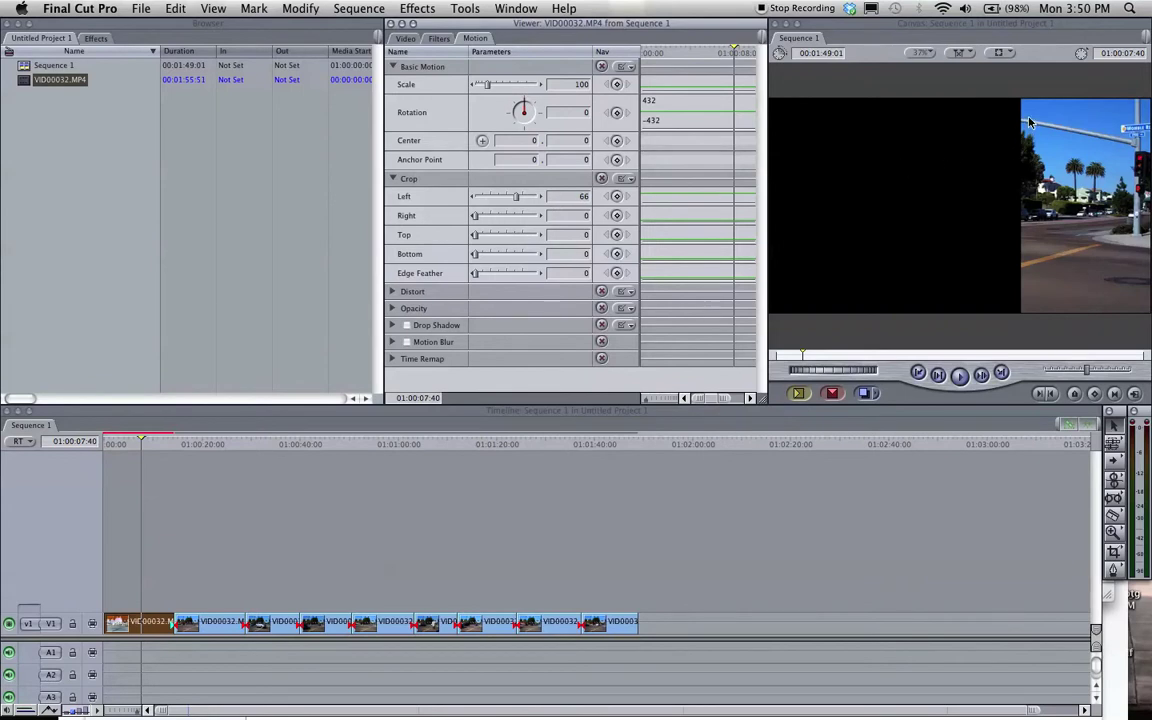
{"action": "left_click", "coordinate": [576, 254]}
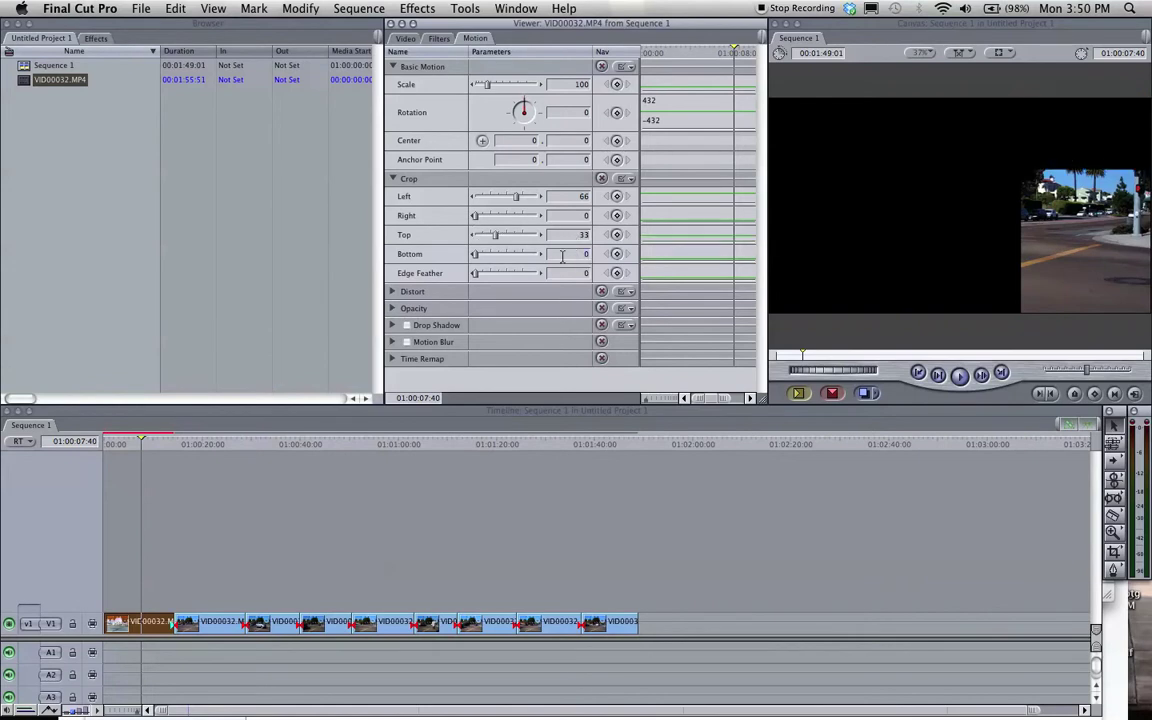
{"action": "left_click_drag", "start_coordinate": [150, 450], "coordinate": [145, 447]}
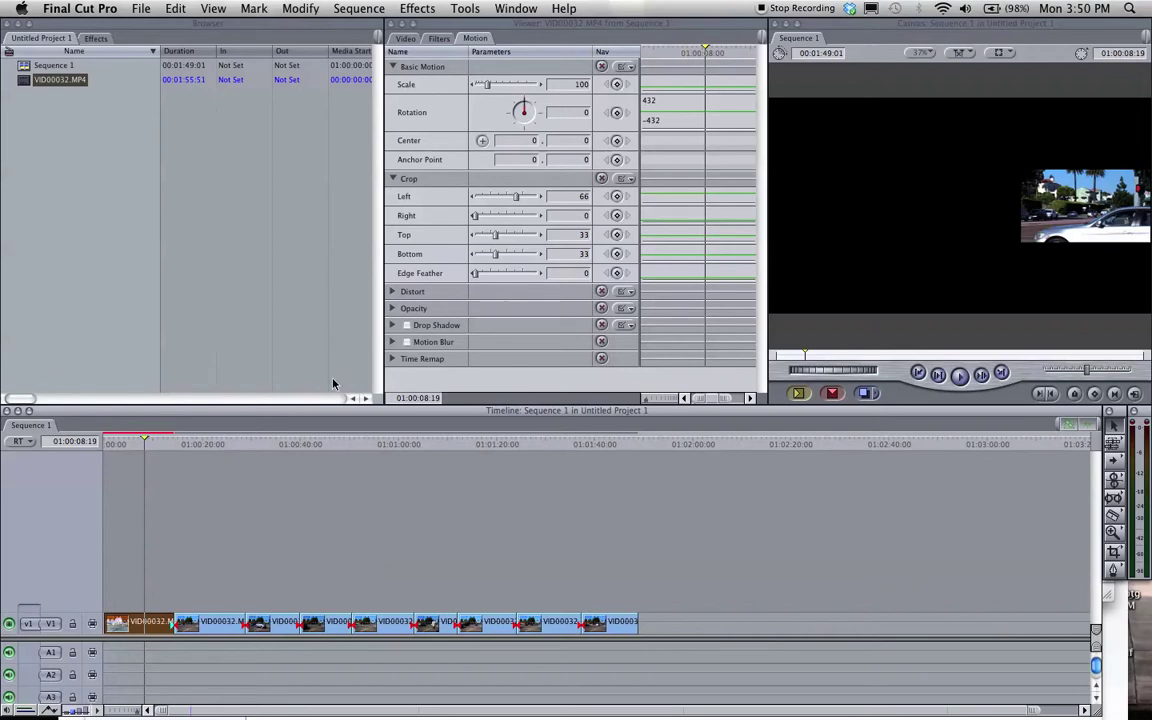
Crop the second V1 segment to its middle-left region with Right 66, Top 33 and Bottom 33.
{"action": "left_click_drag", "start_coordinate": [184, 447], "coordinate": [228, 445]}
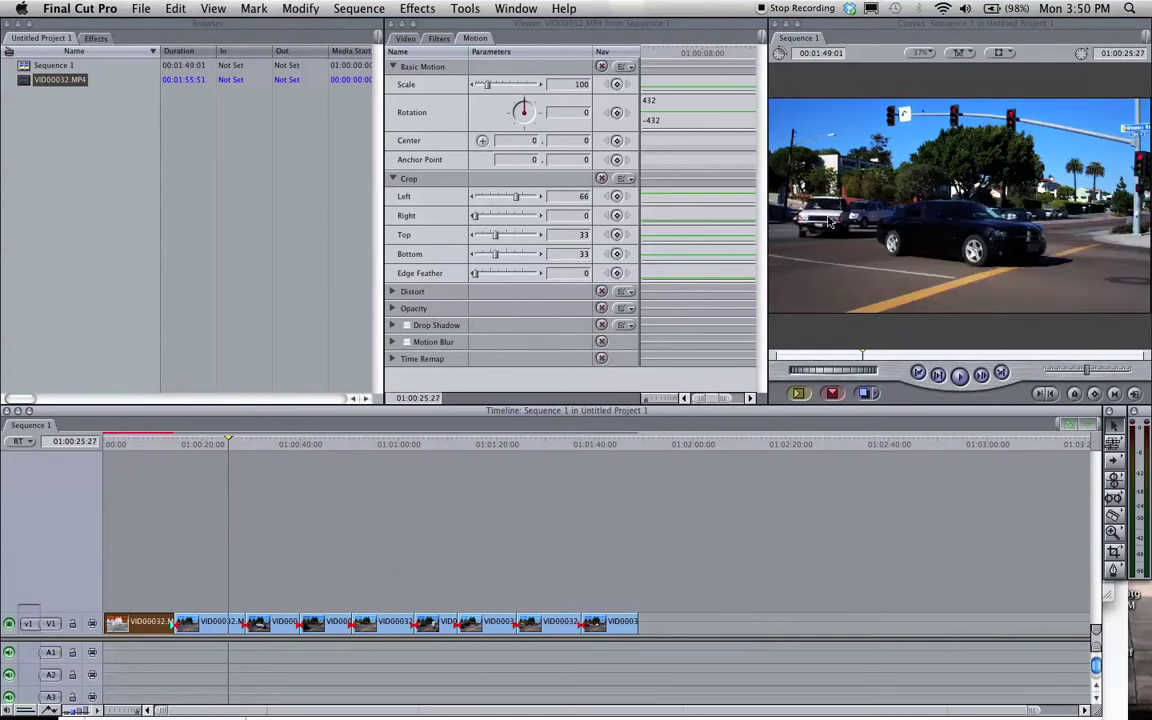
{"action": "double_click", "coordinate": [220, 623]}
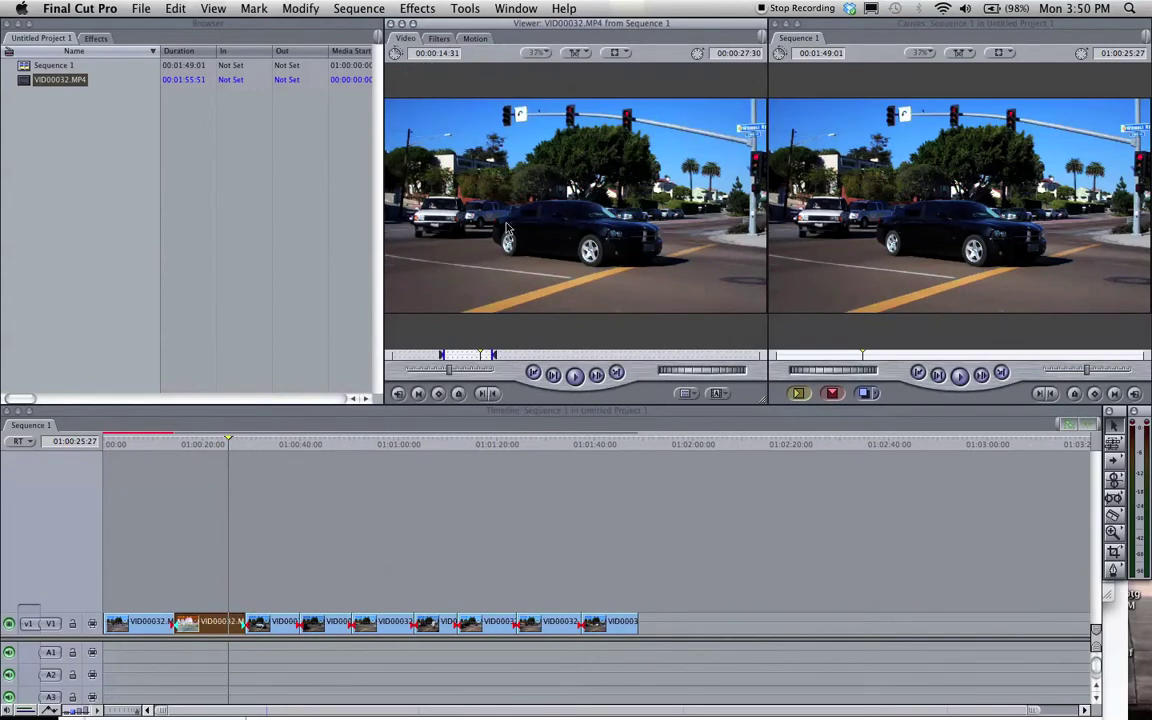
{"action": "left_click", "coordinate": [222, 447]}
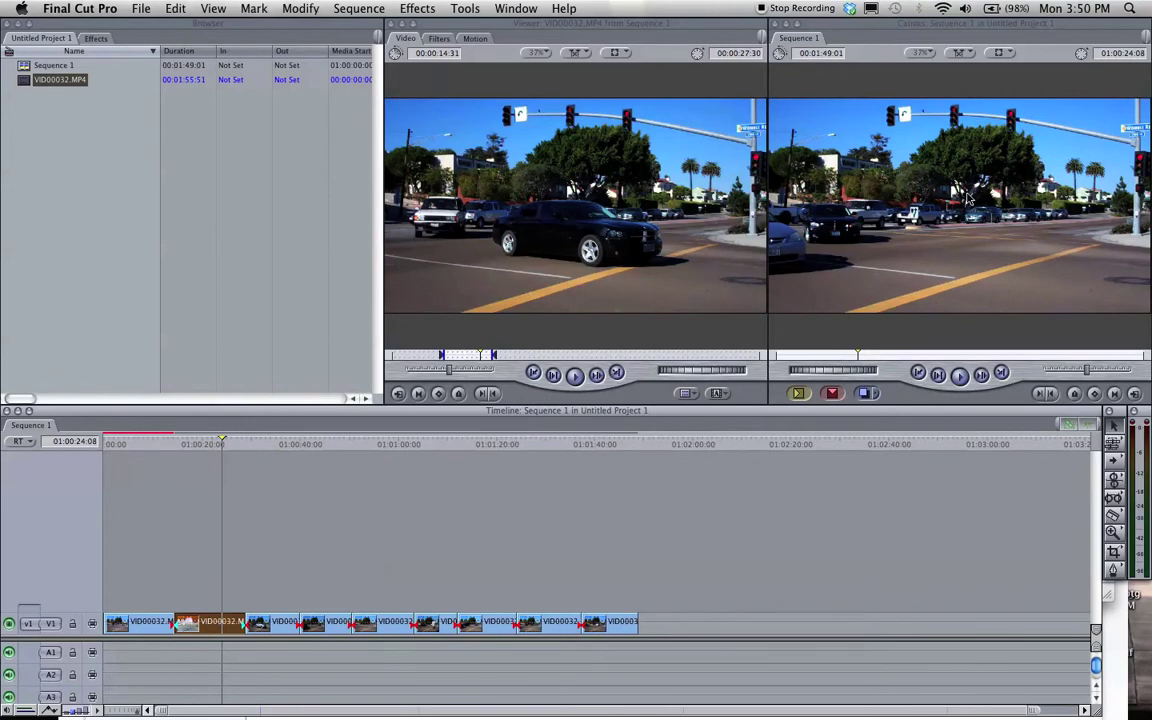
{"action": "left_click", "coordinate": [466, 40]}
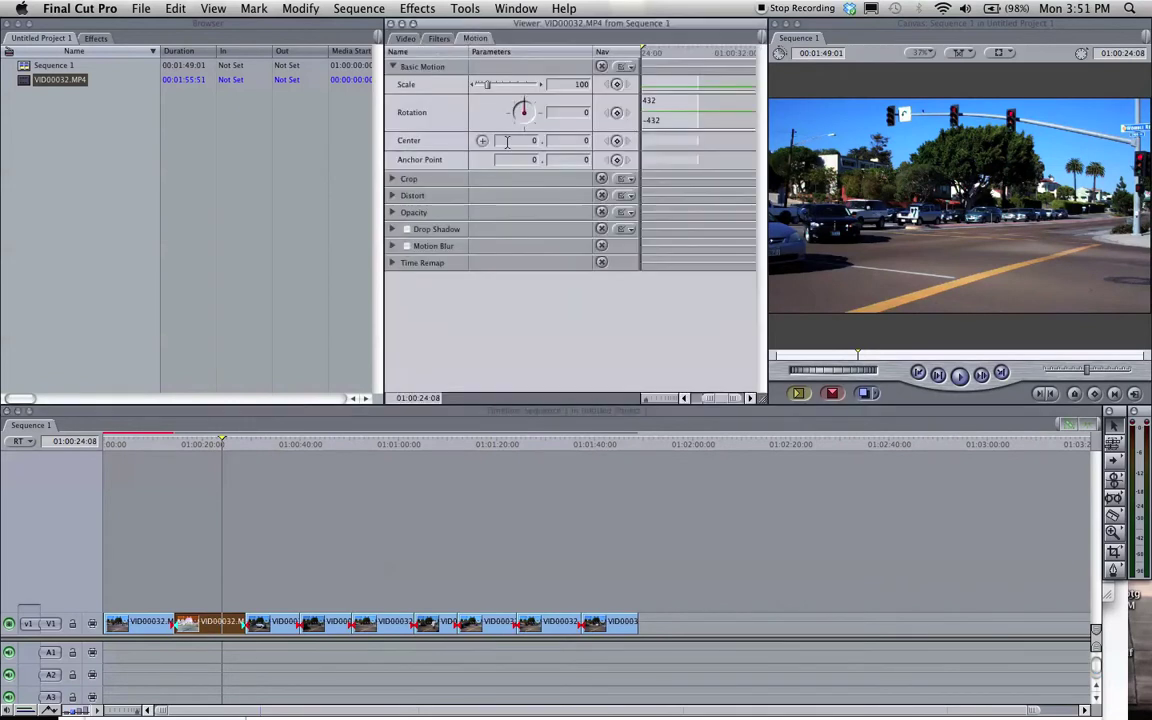
{"action": "left_click", "coordinate": [392, 179]}
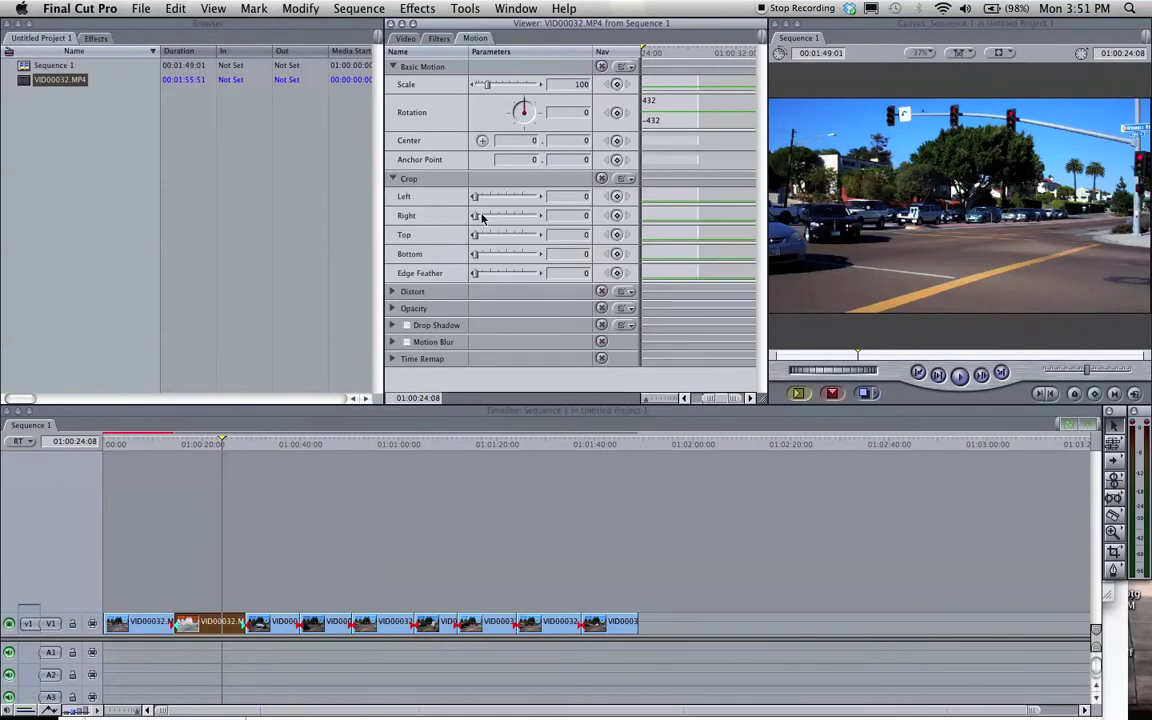
{"action": "left_click_drag", "start_coordinate": [481, 217], "coordinate": [497, 238]}
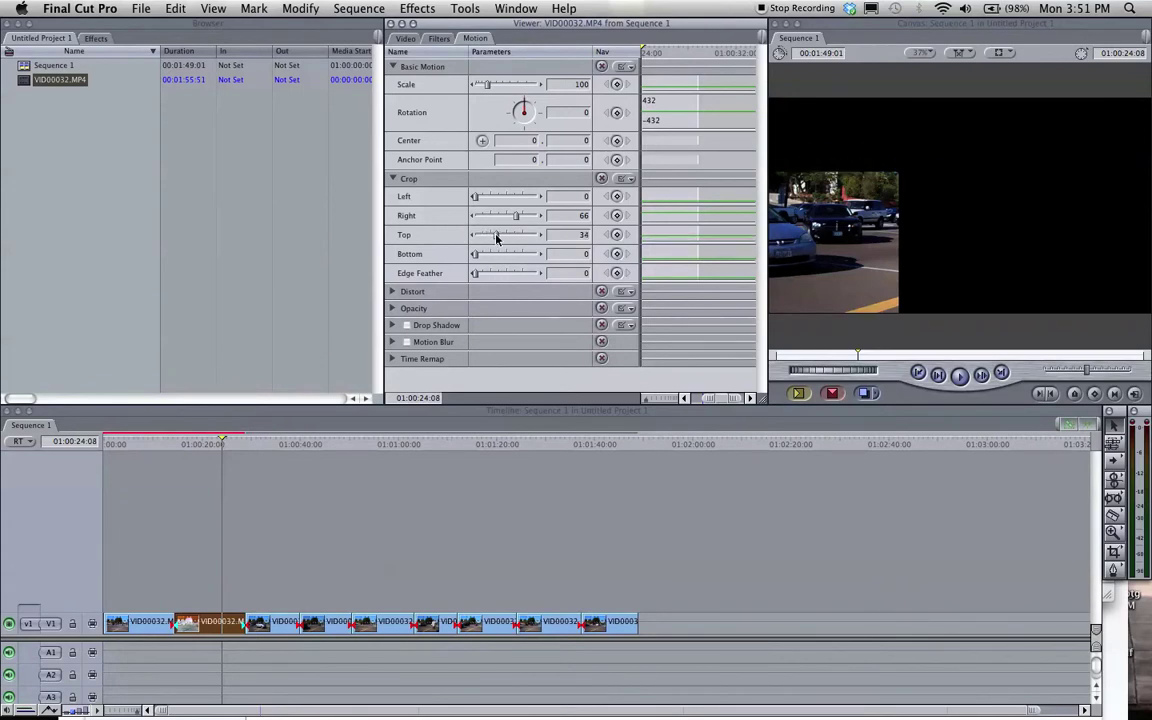
{"action": "left_click", "coordinate": [580, 257]}
{"action": "type", "text": "33"}
{"action": "left_click_drag", "start_coordinate": [217, 446], "coordinate": [207, 447]}
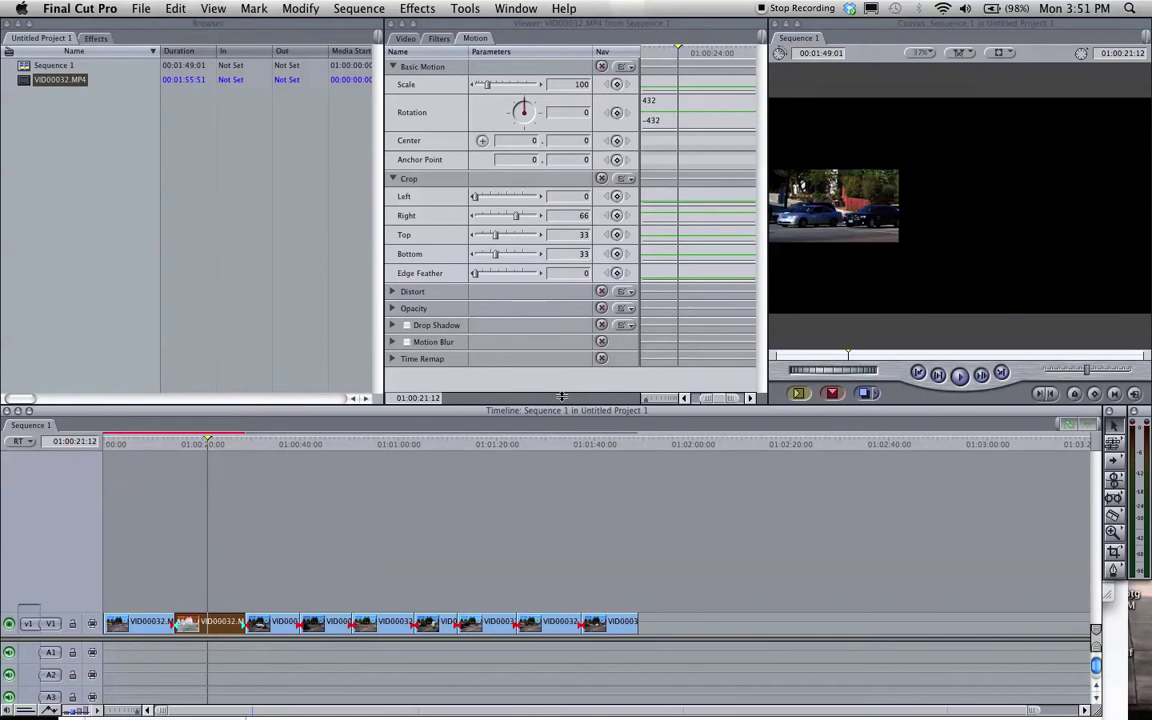
Move the cropped second segment onto V2 at the sequence start, directly above the first, and check the combined picture.
{"action": "left_click", "coordinate": [138, 445]}
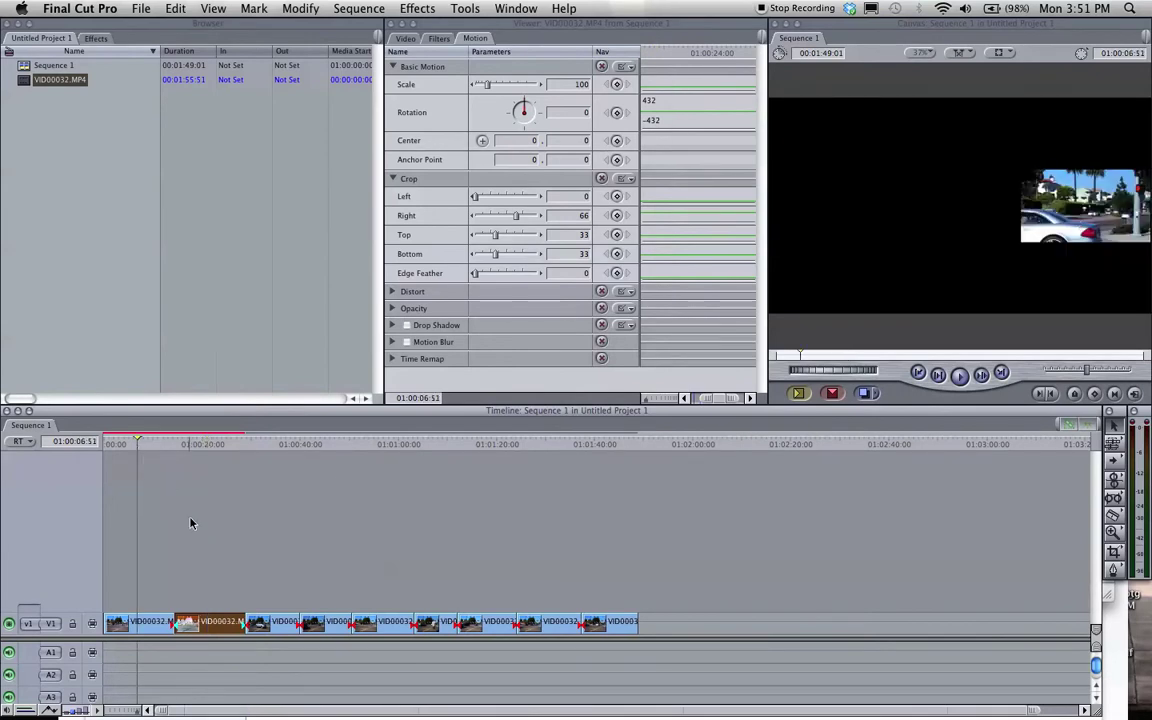
{"action": "left_click_drag", "start_coordinate": [210, 622], "coordinate": [134, 598]}
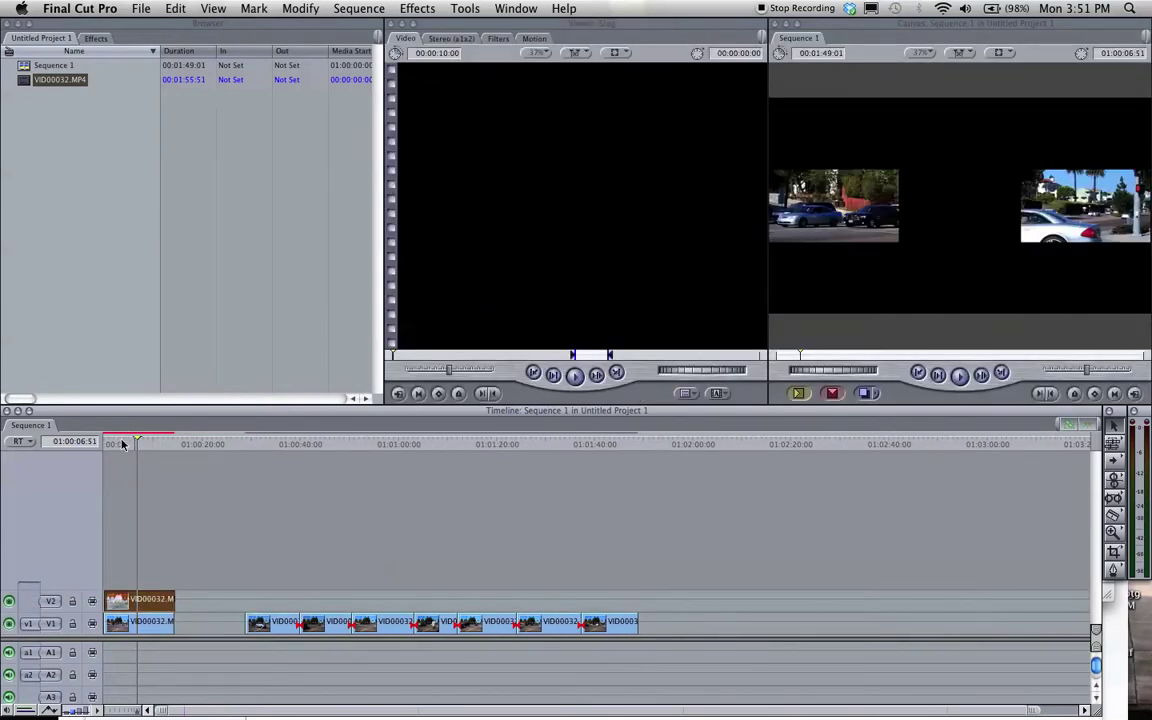
{"action": "left_click", "coordinate": [119, 443]}
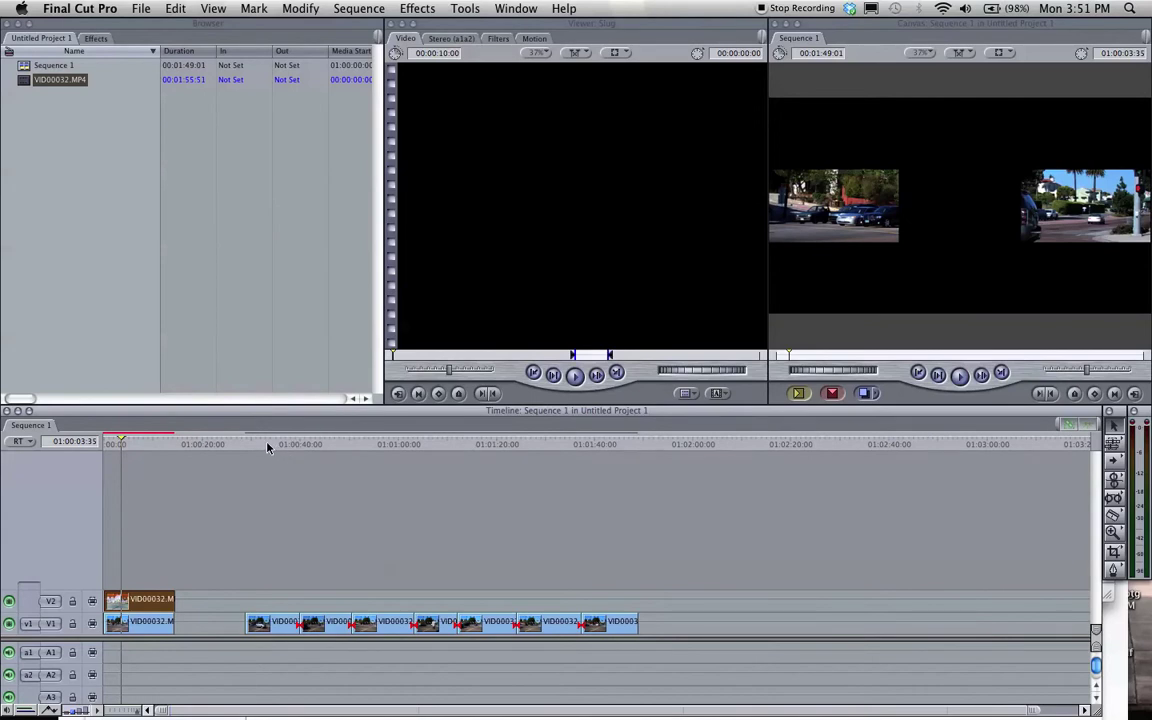
Crop the third V1 segment to the centre of the frame with Left, Right, Top and Bottom all at 33.
{"action": "left_click", "coordinate": [268, 443]}
{"action": "double_click", "coordinate": [265, 622]}
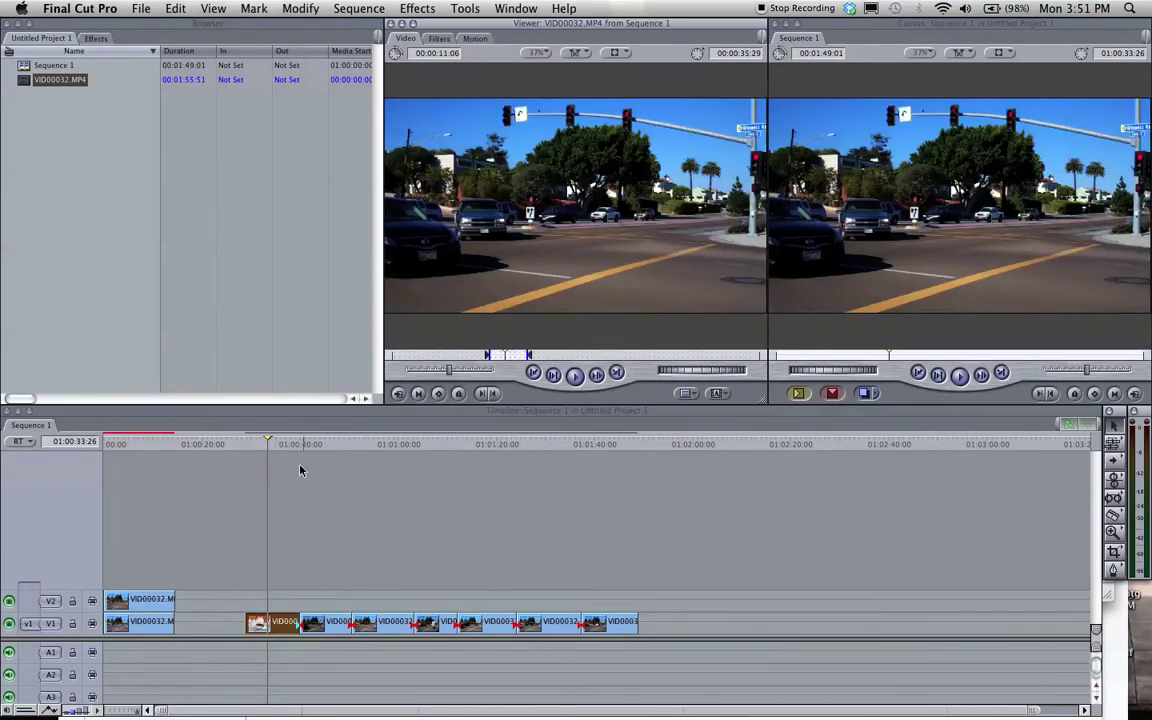
{"action": "left_click", "coordinate": [284, 444]}
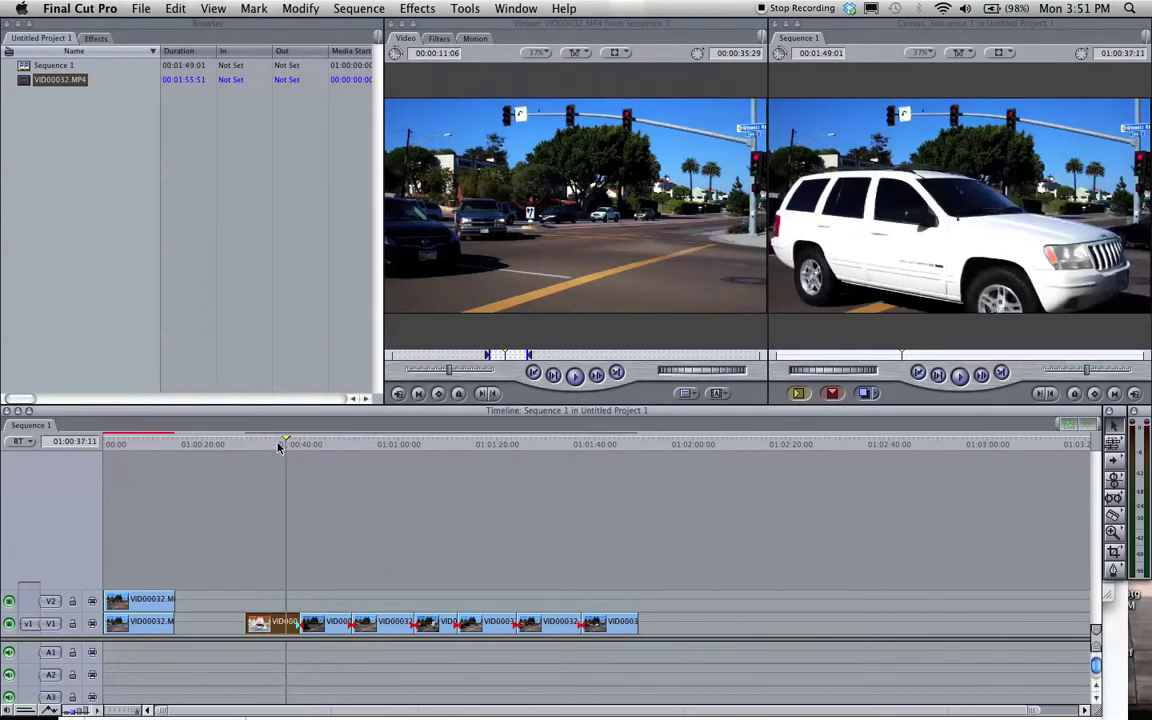
{"action": "left_click_drag", "start_coordinate": [279, 447], "coordinate": [272, 447]}
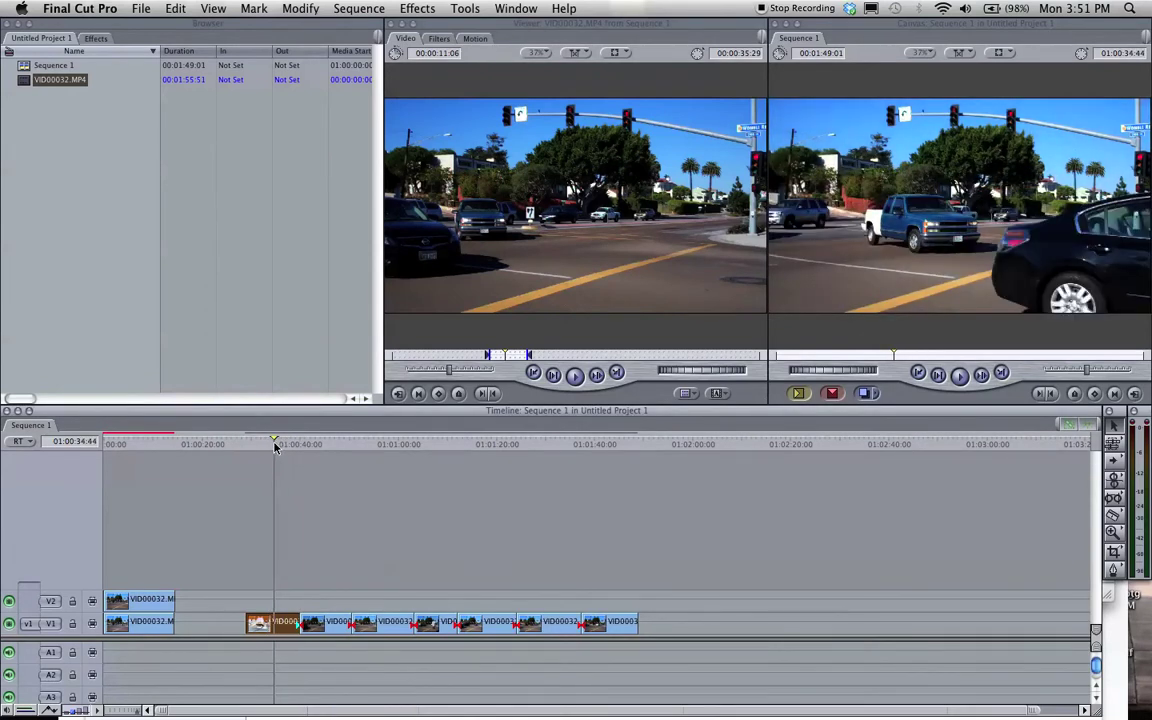
{"action": "key", "text": "f"}
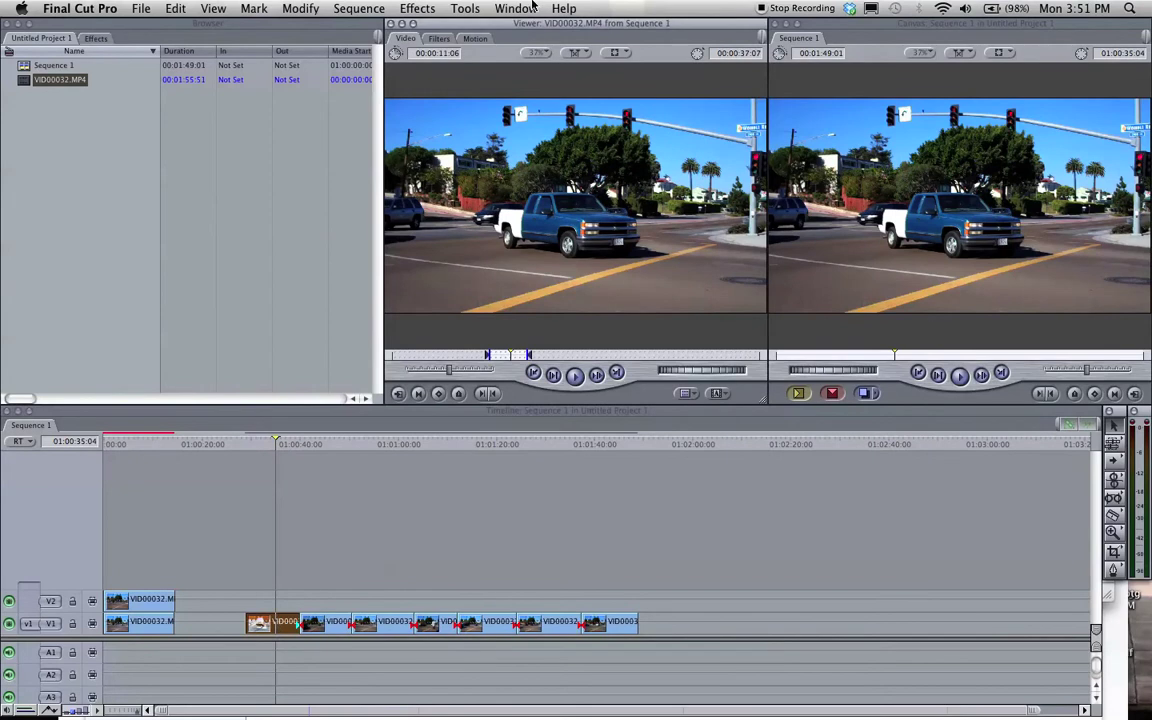
{"action": "left_click", "coordinate": [476, 39]}
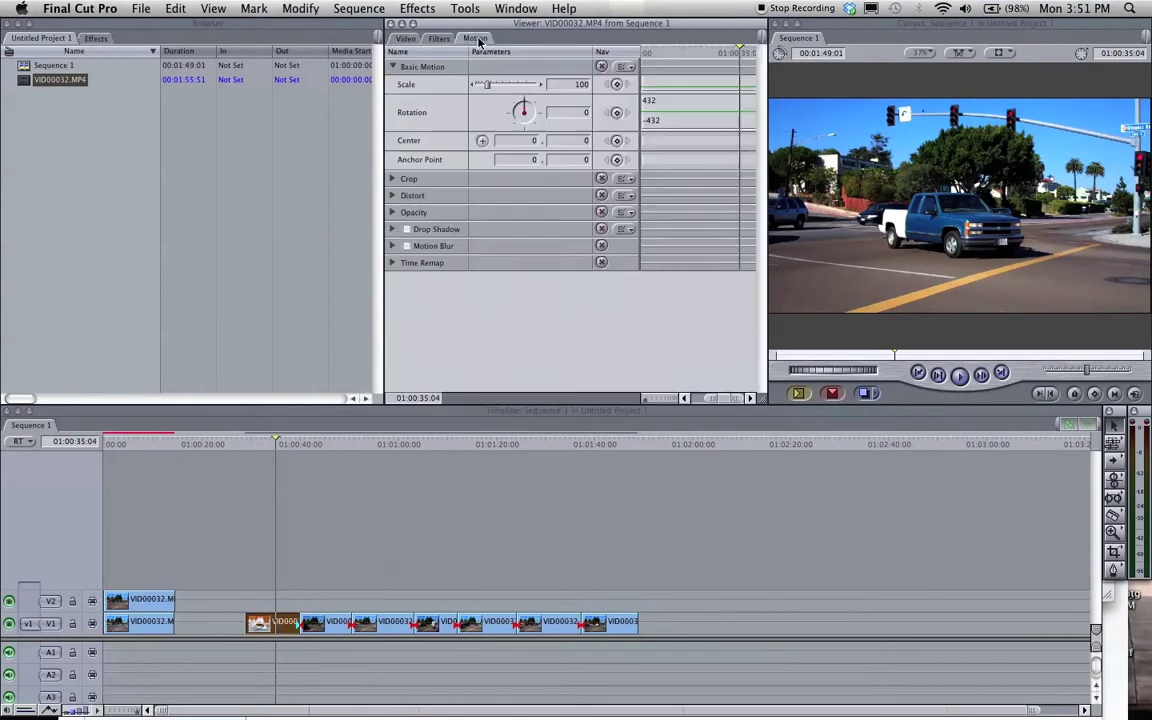
{"action": "left_click", "coordinate": [393, 179]}
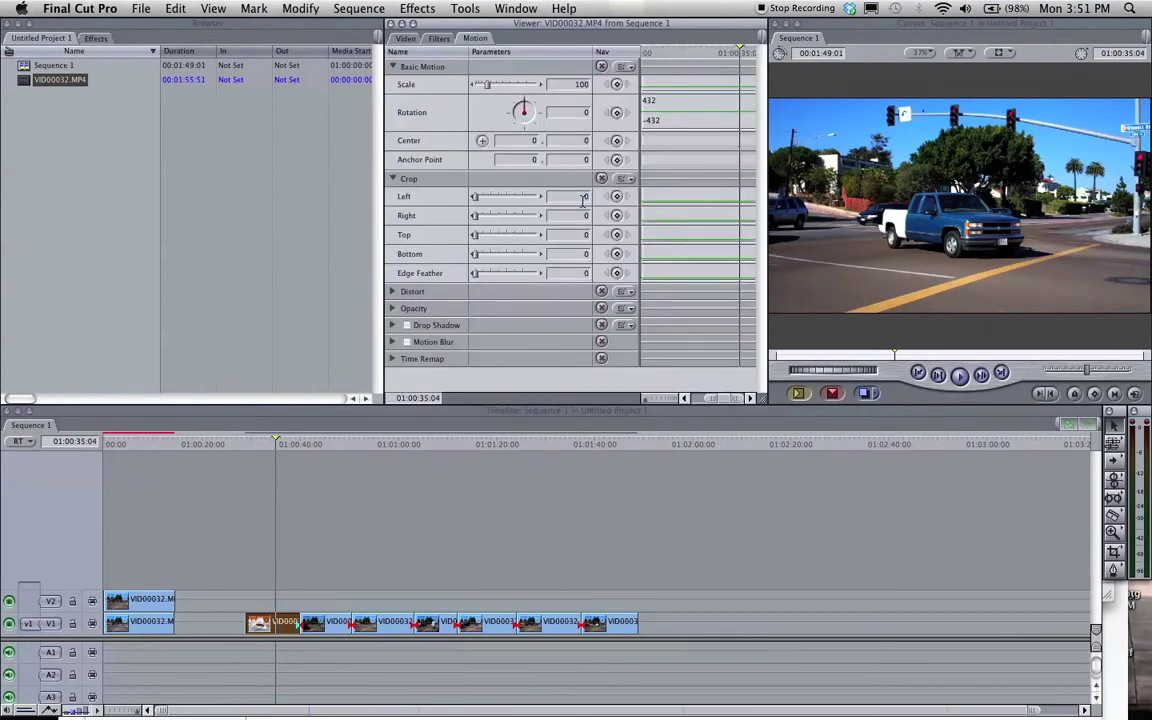
{"action": "type", "text": "33"}
{"action": "left_click", "coordinate": [573, 217]}
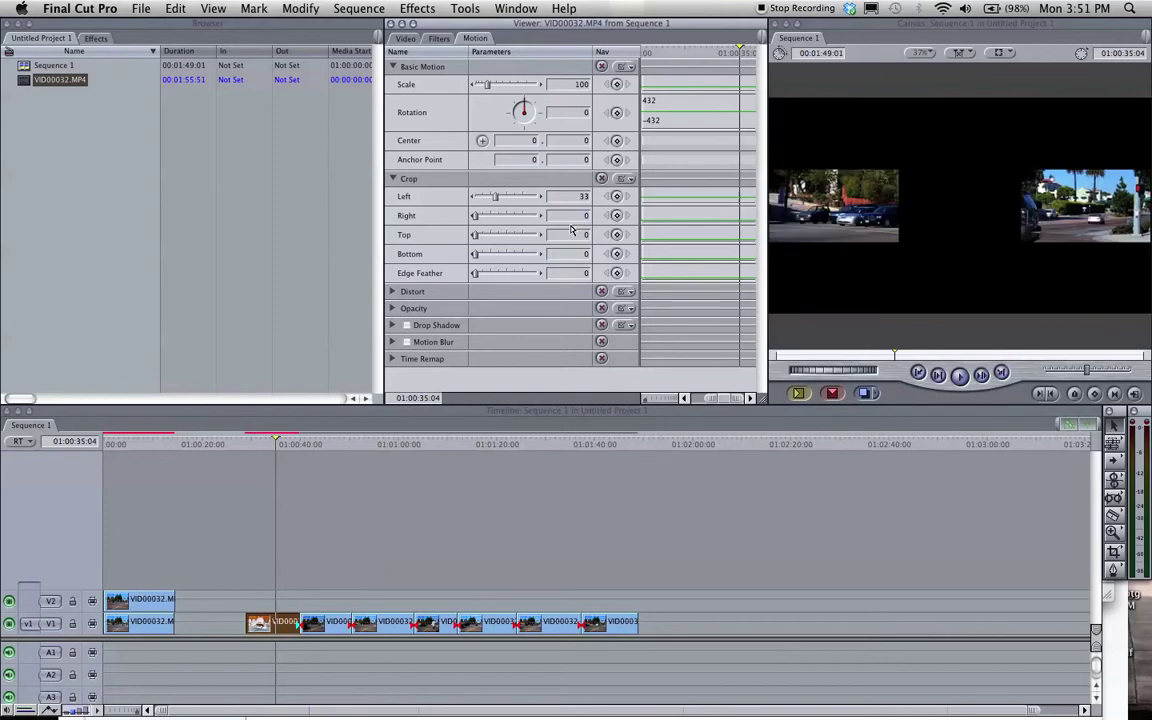
{"action": "type", "text": "33"}
{"action": "left_click", "coordinate": [572, 235]}
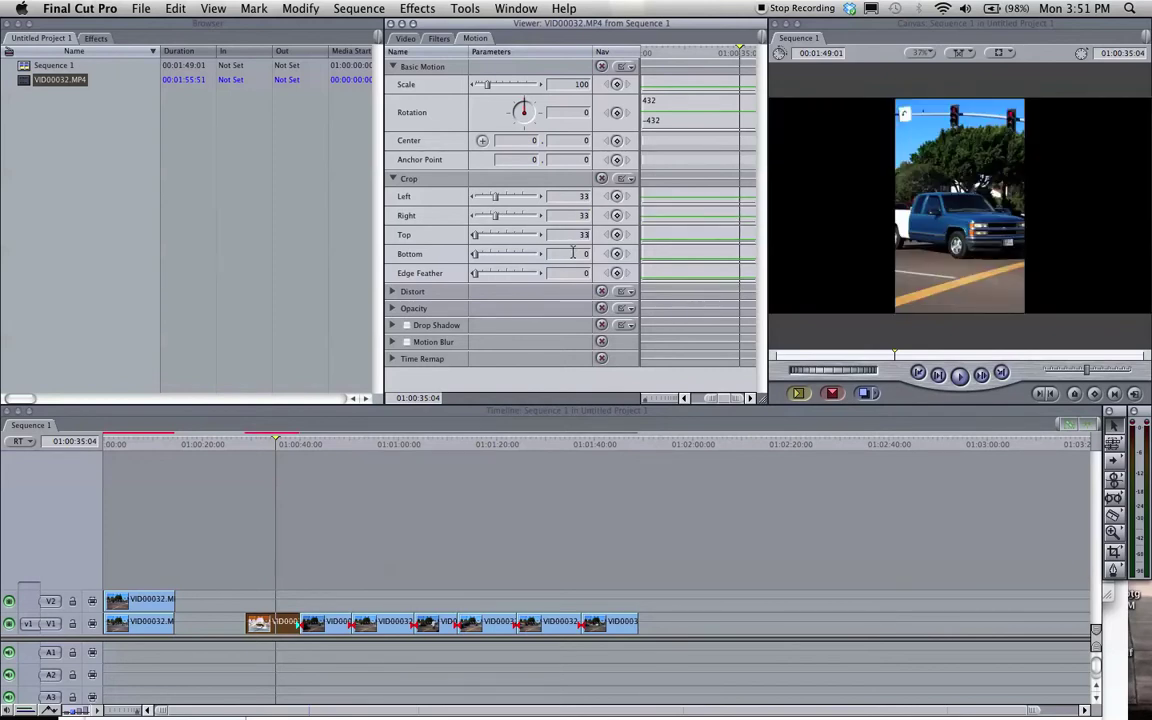
{"action": "left_click", "coordinate": [575, 253]}
{"action": "type", "text": "33"}
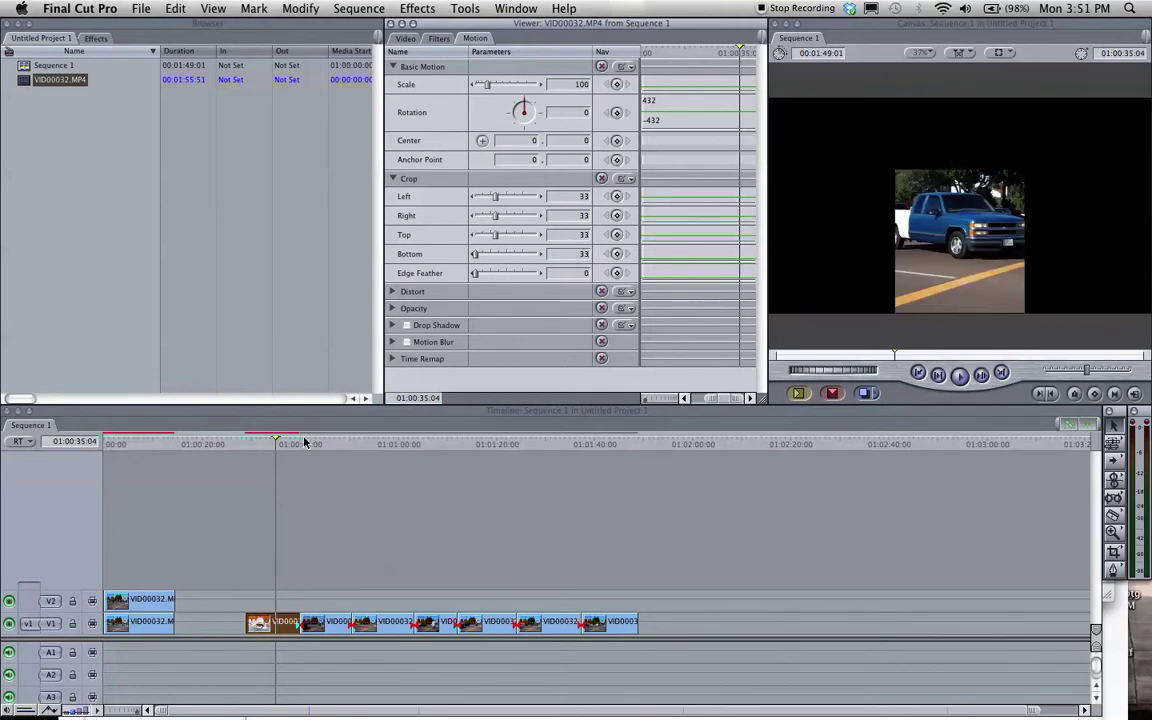
{"action": "left_click", "coordinate": [276, 445]}
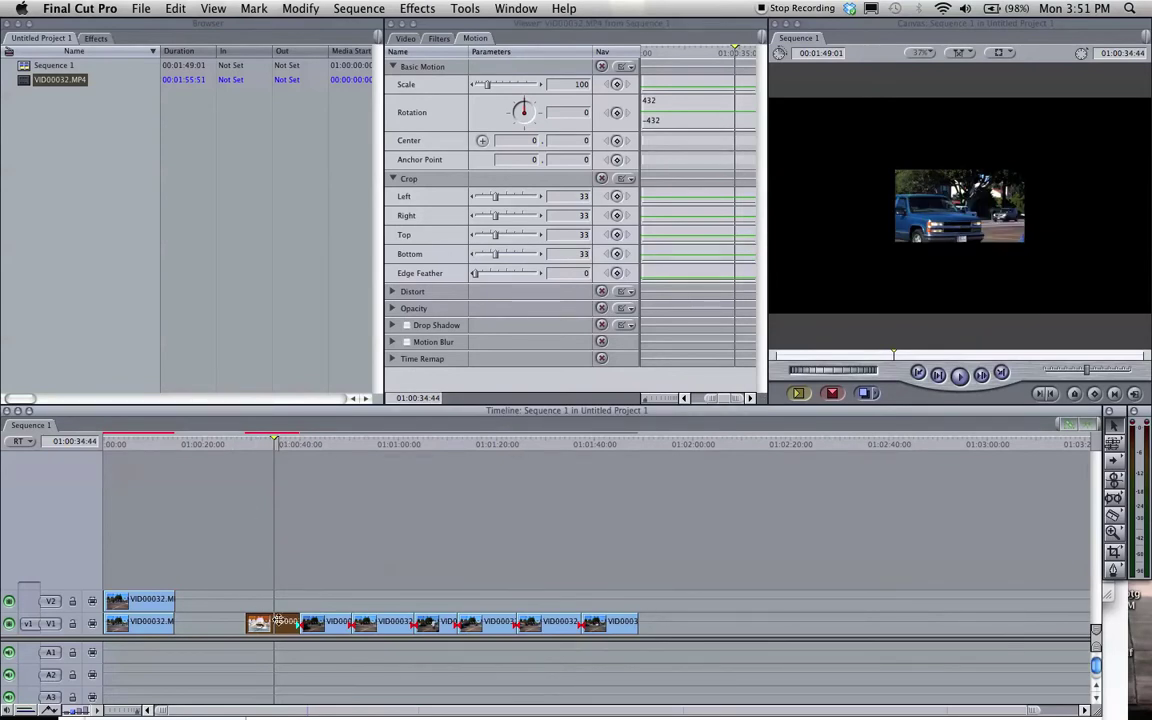
Move the cropped third segment onto V3 at the sequence start, extend its end to match the clips below, and check the composite.
{"action": "left_click_drag", "start_coordinate": [274, 622], "coordinate": [131, 550]}
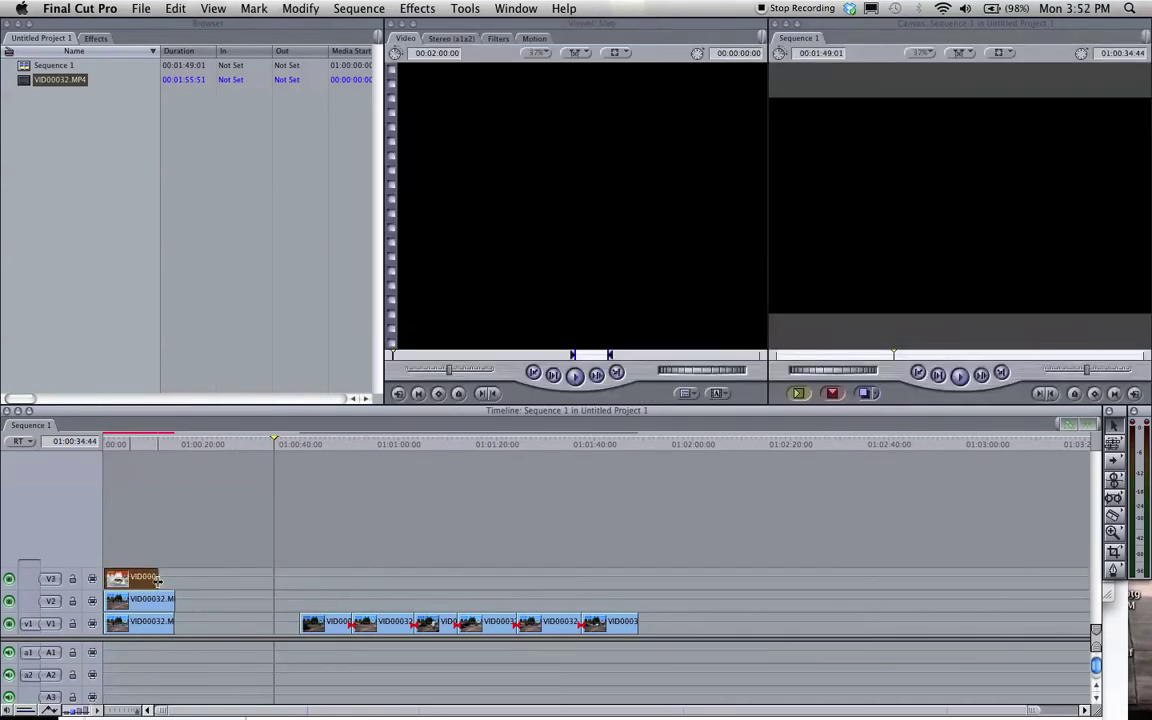
{"action": "left_click", "coordinate": [140, 444]}
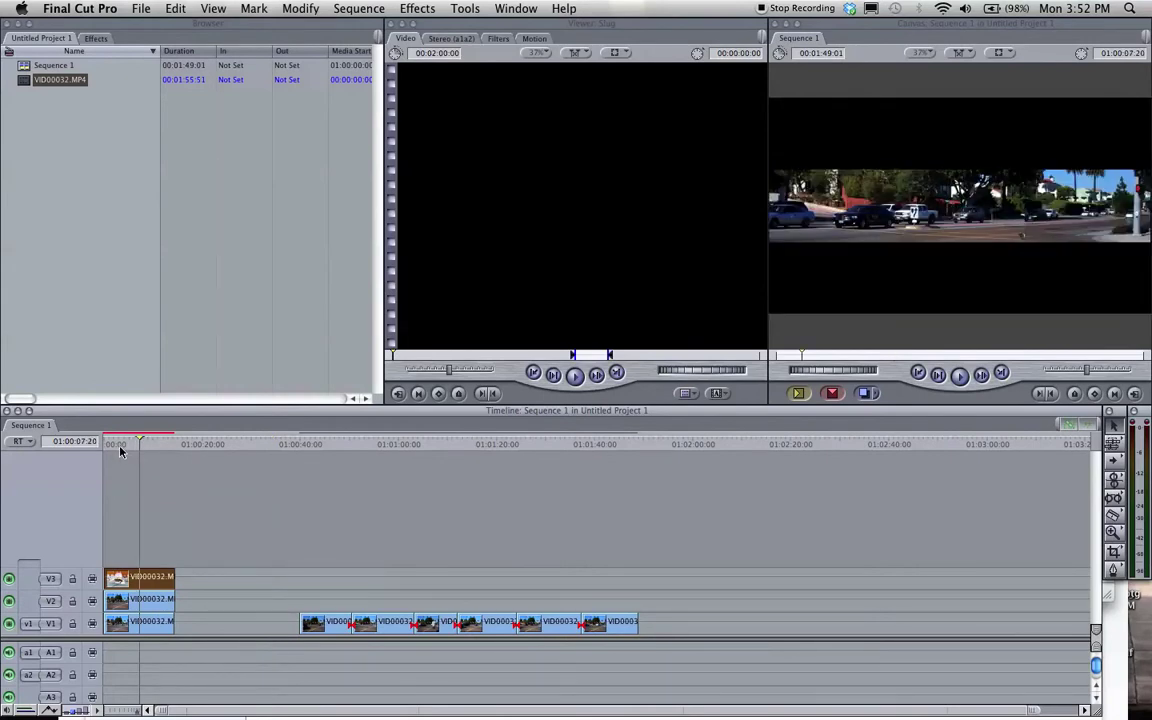
{"action": "left_click_drag", "start_coordinate": [119, 447], "coordinate": [146, 446]}
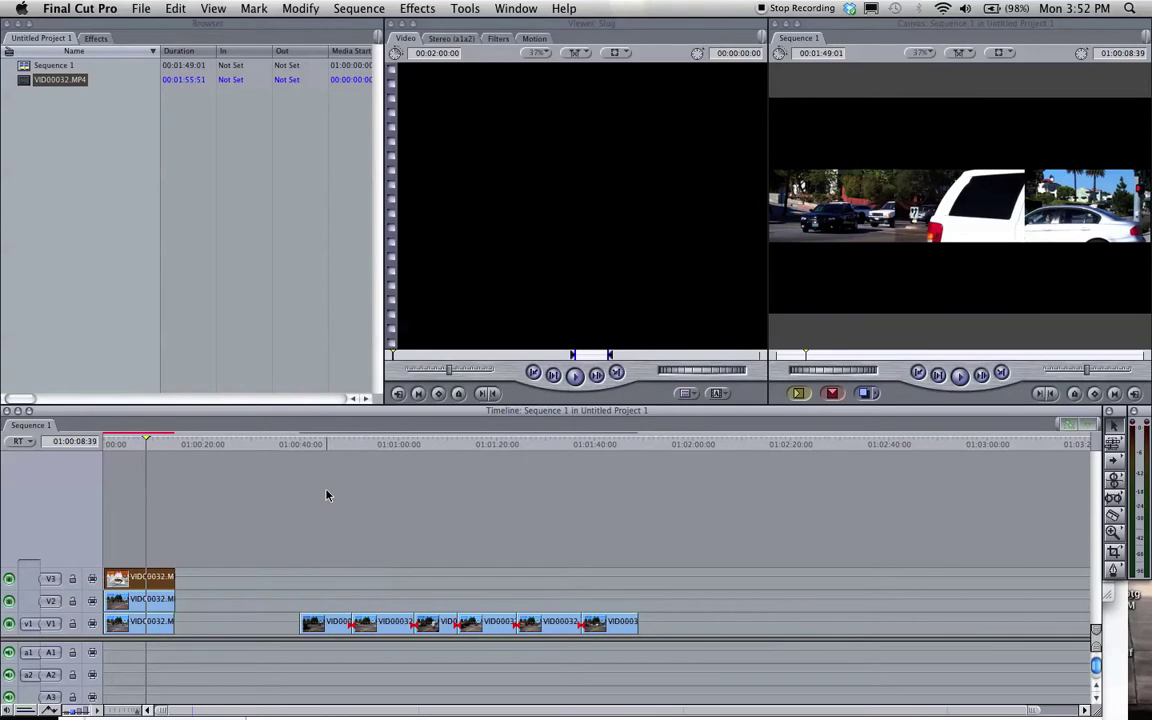
Crop the fourth segment and stack it on V4 at the sequence start, extending its end to match the clips below.
{"action": "left_click", "coordinate": [316, 445]}
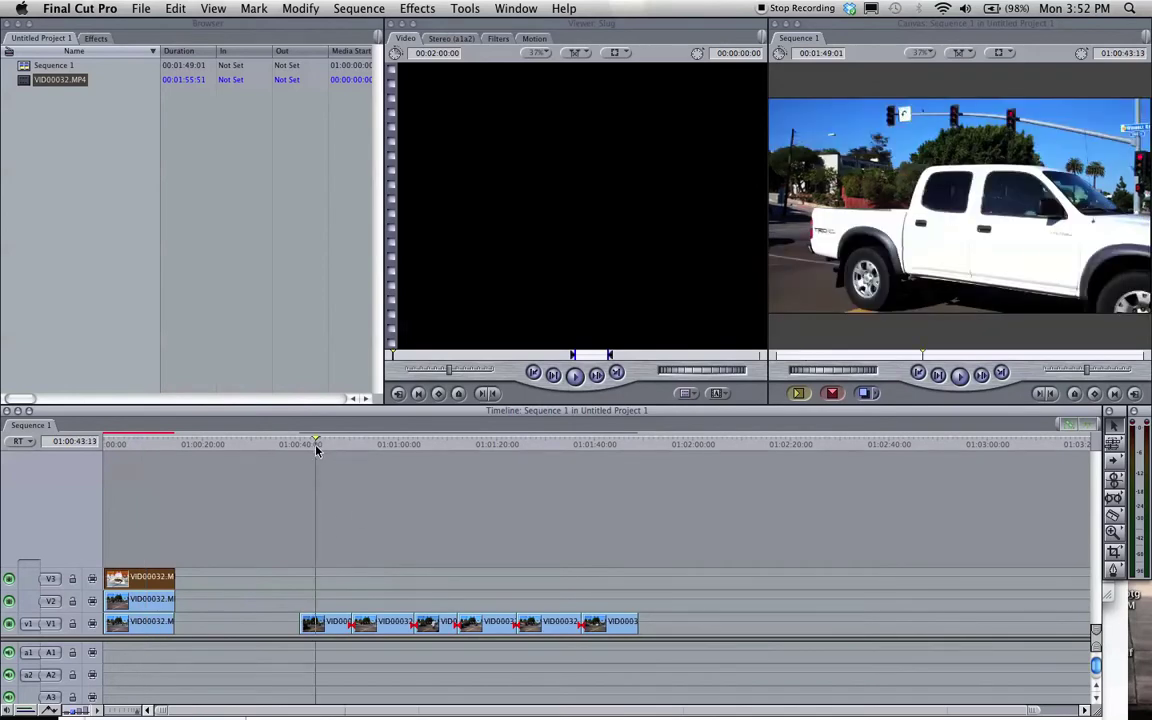
{"action": "double_click", "coordinate": [325, 621]}
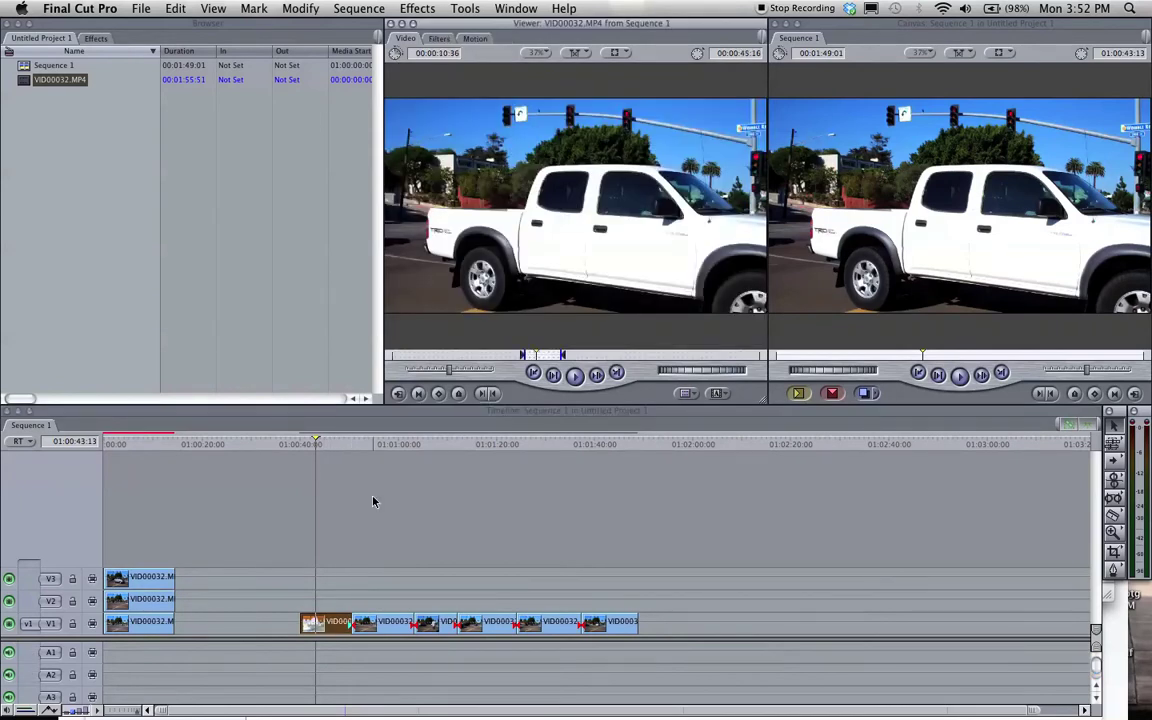
{"action": "left_click", "coordinate": [472, 38]}
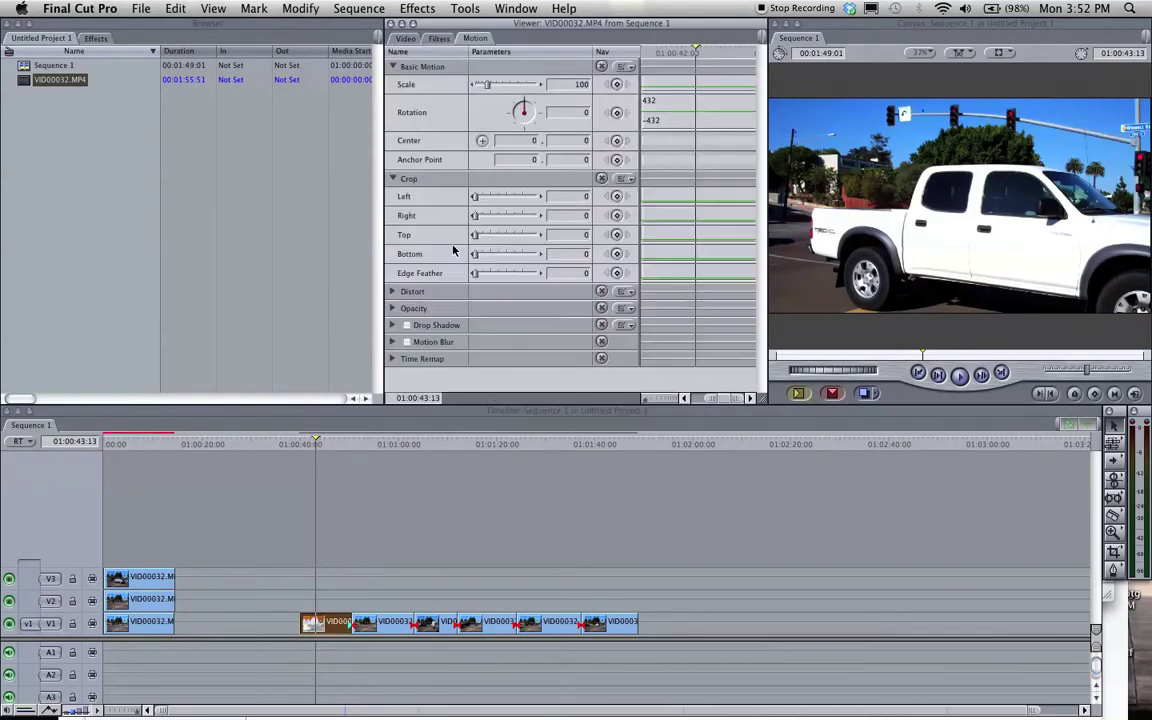
{"action": "mouse_move", "coordinate": [572, 235]}
{"action": "left_mouse_down"}
{"action": "mouse_move", "coordinate": [540, 200]}
{"action": "mouse_move", "coordinate": [560, 215]}
{"action": "left_mouse_up"}
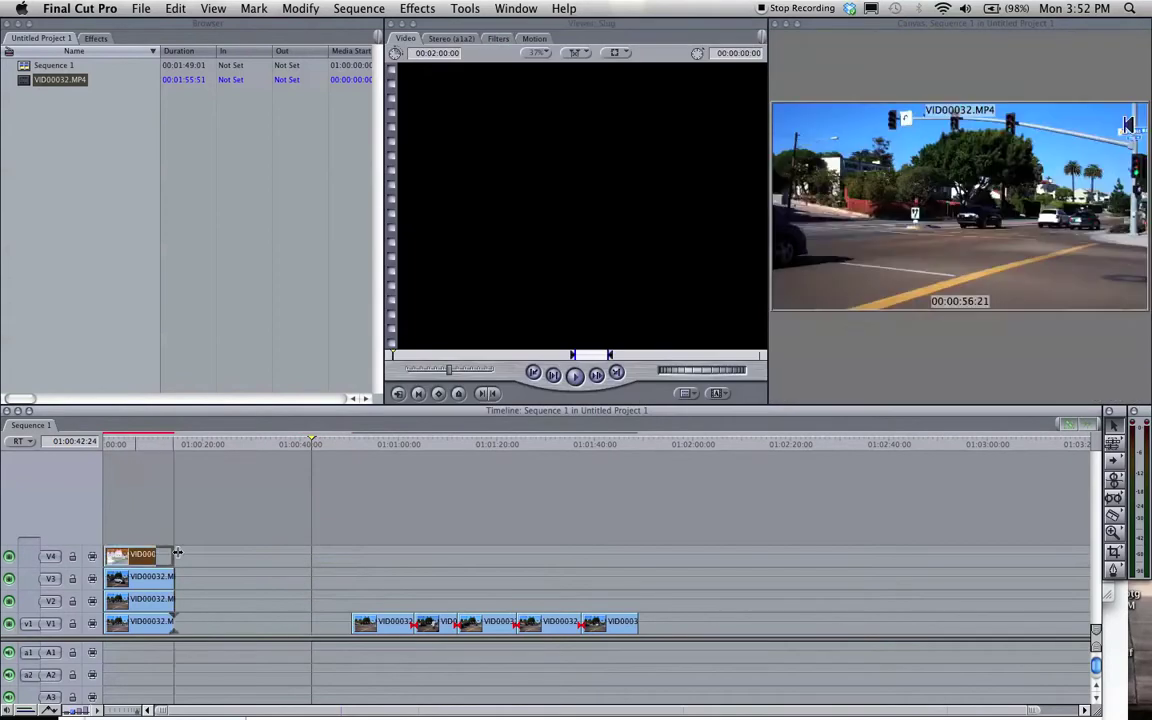
Crop the fifth segment with Left and Right at 33 and Top at 66, then stack it on V5 at the sequence start, matching the clips below.
{"action": "double_click", "coordinate": [385, 623]}
{"action": "left_click", "coordinate": [393, 178]}
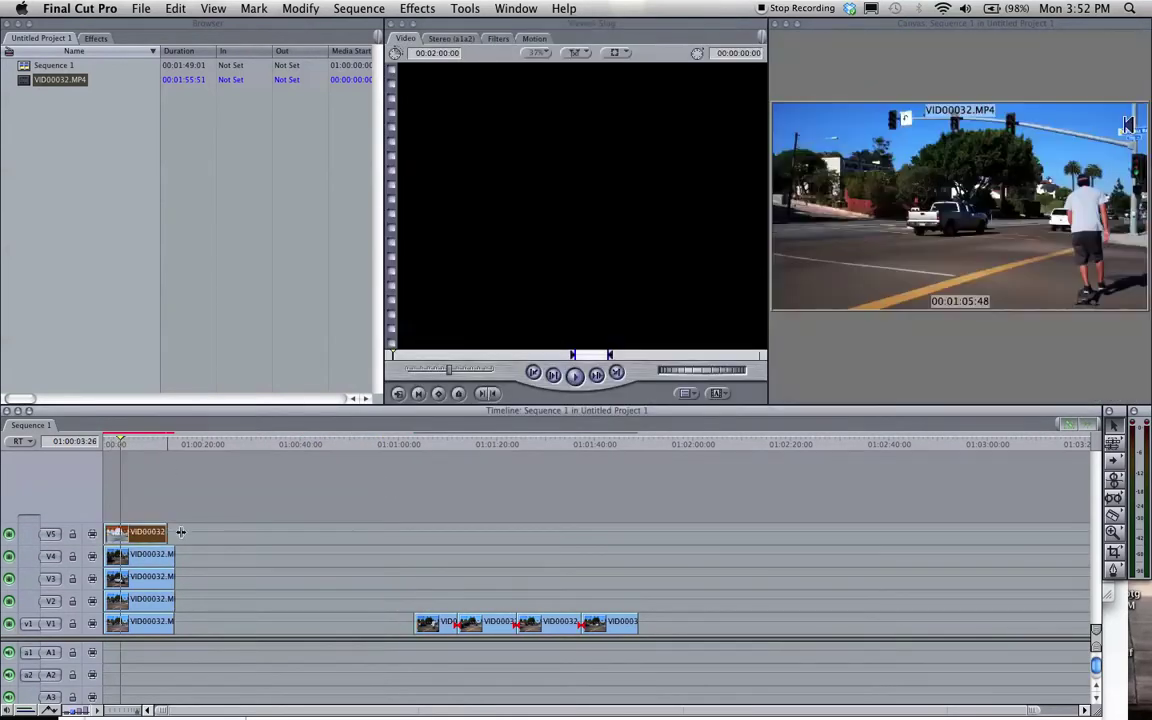
{"action": "double_click", "coordinate": [143, 532]}
Correct the crop of the V5 clip by setting Top to 0 and Bottom to 66.
{"action": "double_click", "coordinate": [141, 555]}
{"action": "double_click", "coordinate": [141, 533]}
{"action": "left_click", "coordinate": [475, 38]}
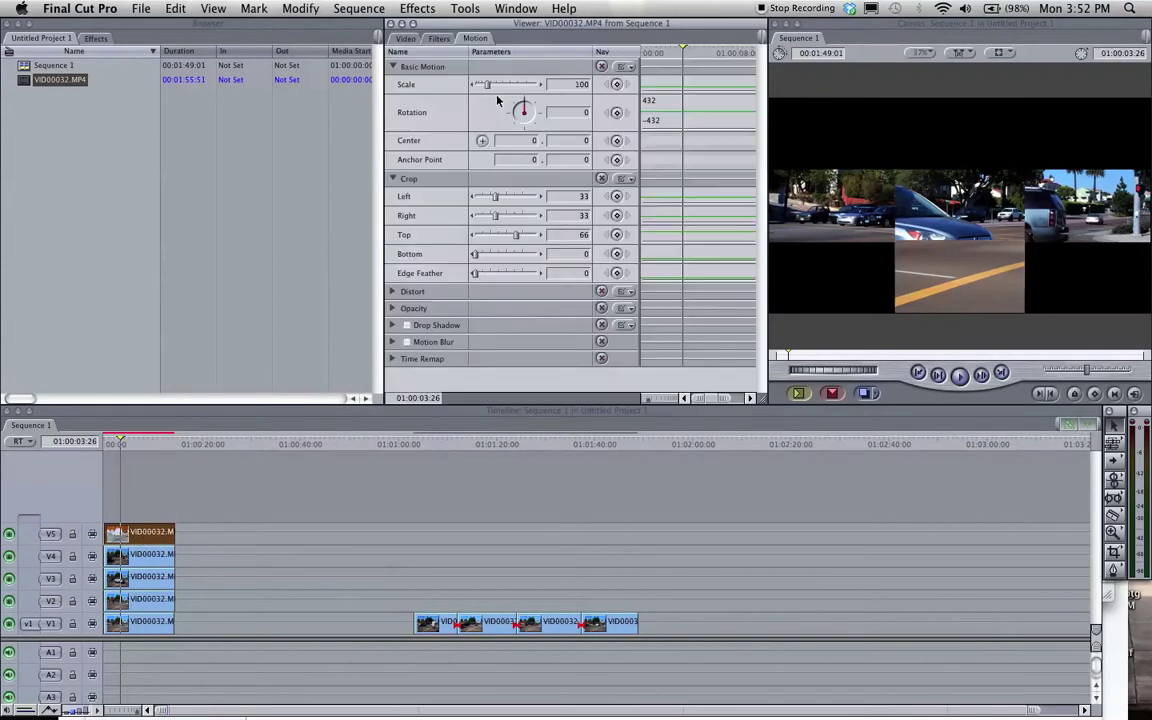
{"action": "left_click_drag", "start_coordinate": [566, 239], "coordinate": [600, 240]}
{"action": "type", "text": "0"}
{"action": "left_click", "coordinate": [576, 255]}
{"action": "type", "text": "66"}
Crop the sixth segment with Left at 66, stack it on V6 at the sequence start and extend its end to match the clips below.
{"action": "left_click_drag", "start_coordinate": [121, 444], "coordinate": [424, 444]}
{"action": "double_click", "coordinate": [431, 624]}
{"action": "left_click", "coordinate": [393, 178]}
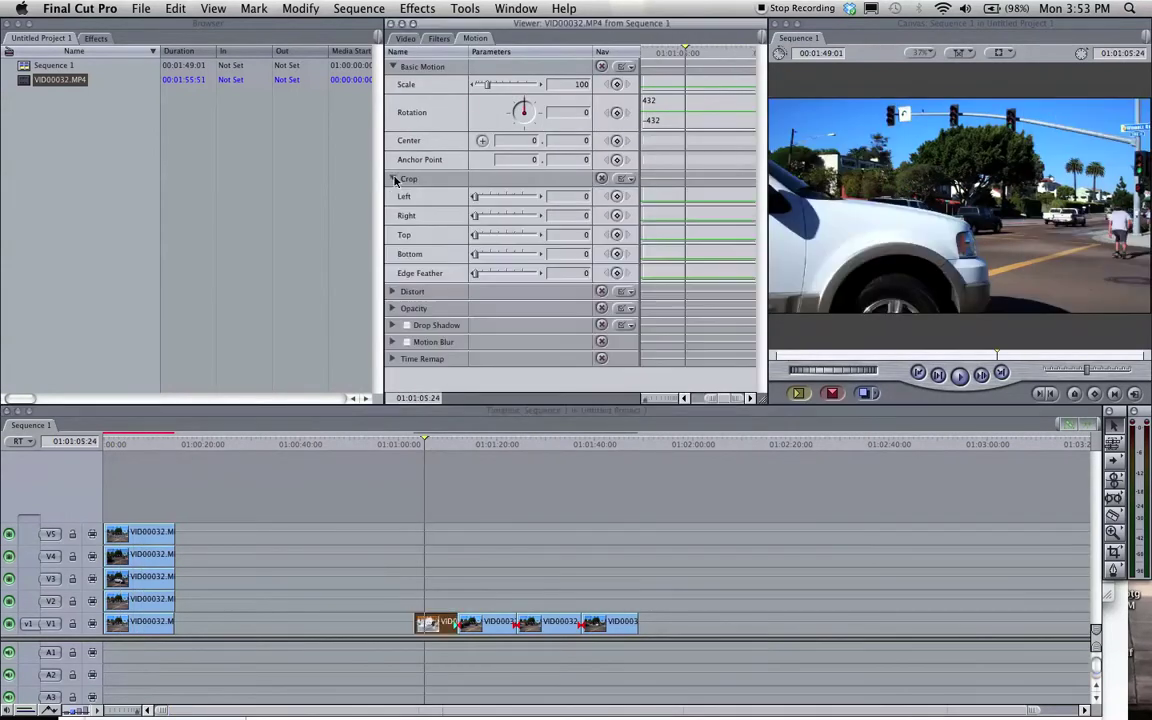
{"action": "left_click", "coordinate": [572, 197]}
{"action": "type", "text": "66"}
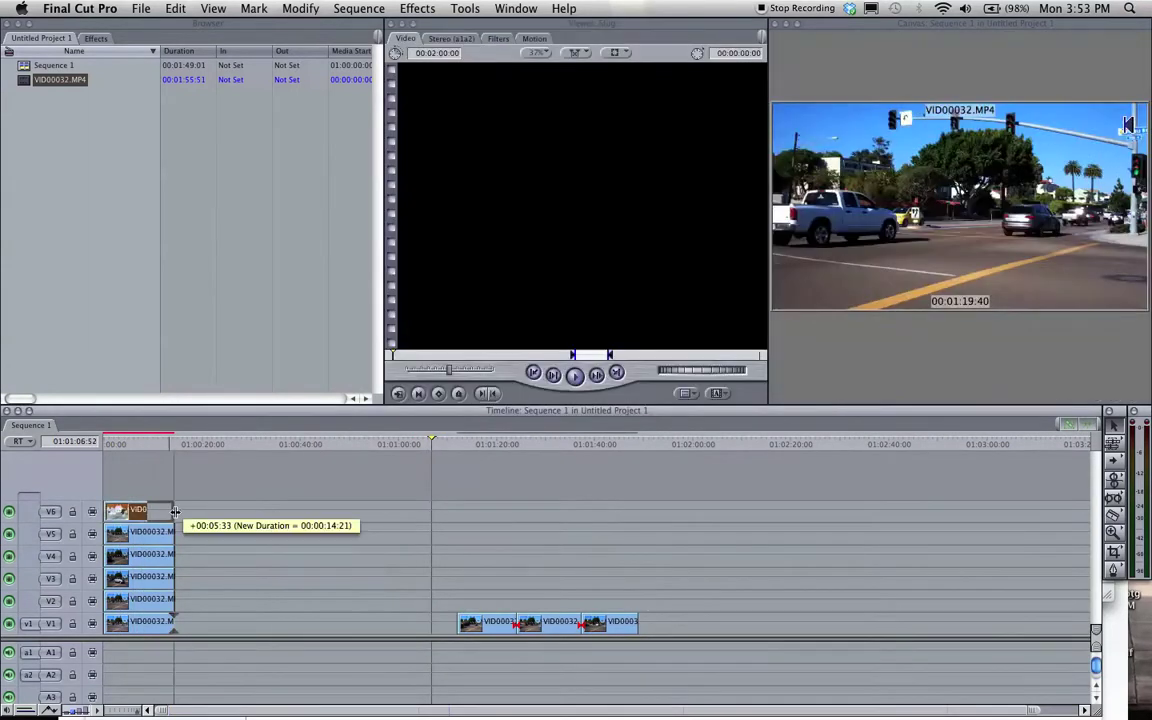
{"action": "left_click_drag", "start_coordinate": [165, 508], "coordinate": [160, 510]}
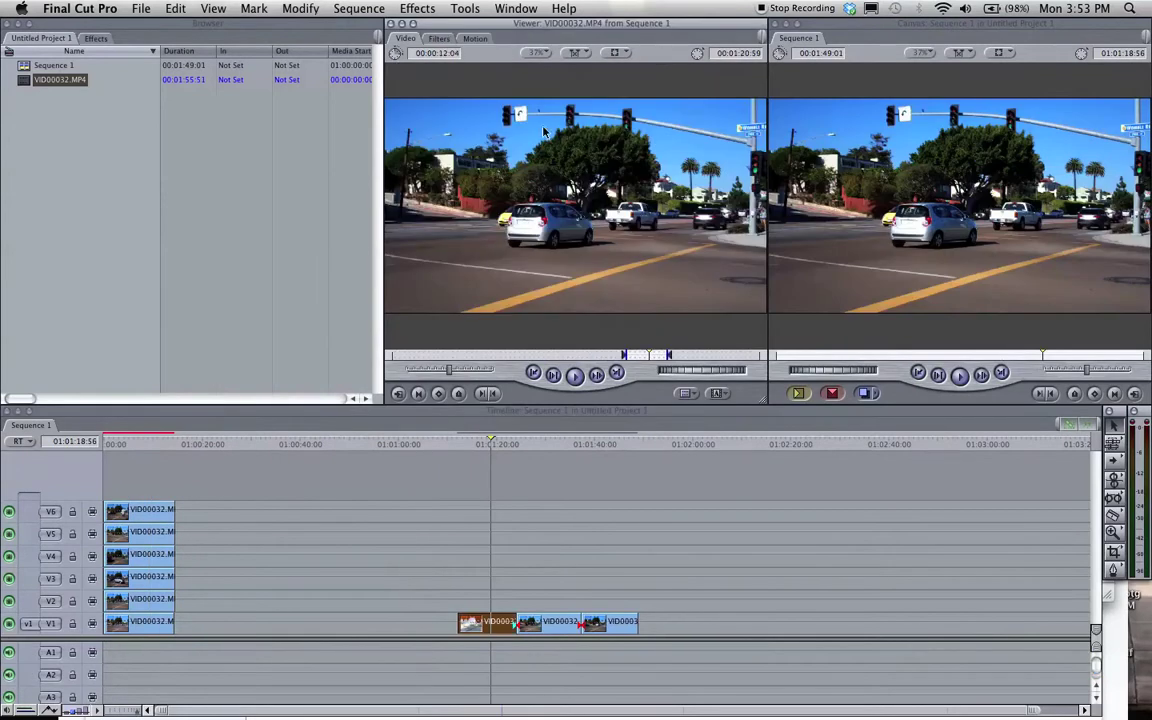
Crop the seventh segment, stack it on V7 at the sequence start and extend its end to match the clips below.
{"action": "left_click", "coordinate": [532, 42]}
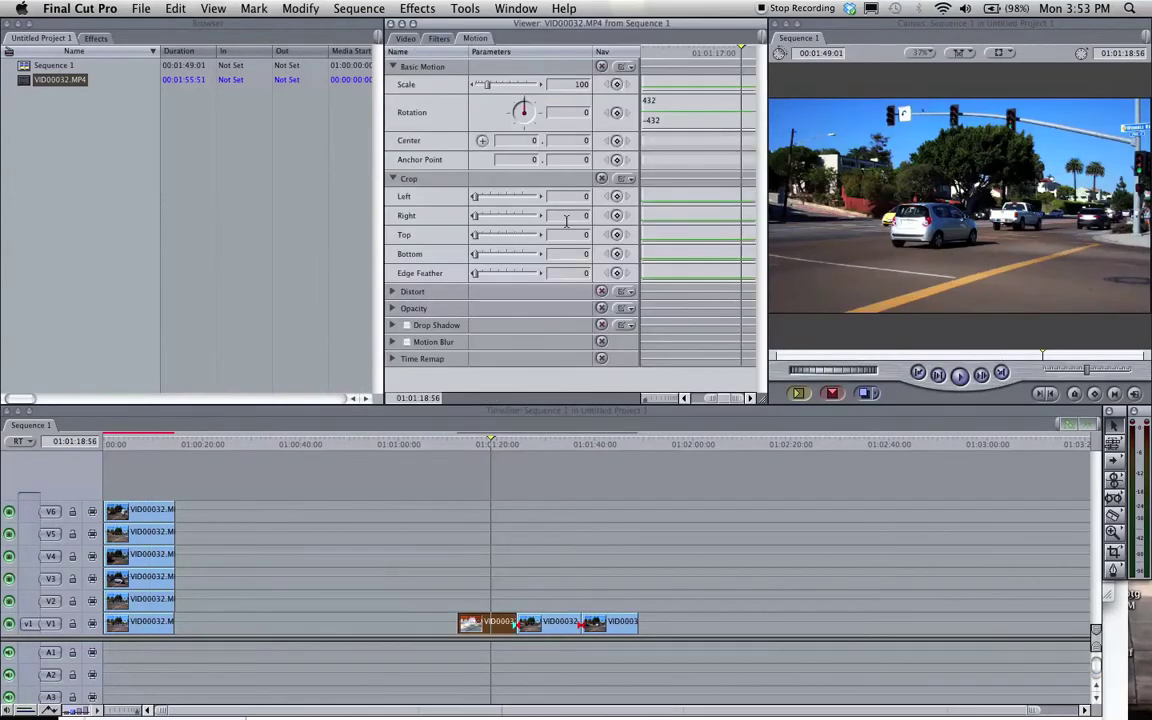
{"action": "left_click", "coordinate": [487, 432]}
{"action": "left_click", "coordinate": [480, 444]}
{"action": "left_click_drag", "start_coordinate": [465, 622], "coordinate": [115, 486]}
{"action": "left_click_drag", "start_coordinate": [162, 489], "coordinate": [176, 490]}
Check the combined picture of the seven stacked clips at several points near the sequence start.
{"action": "left_click", "coordinate": [537, 444]}
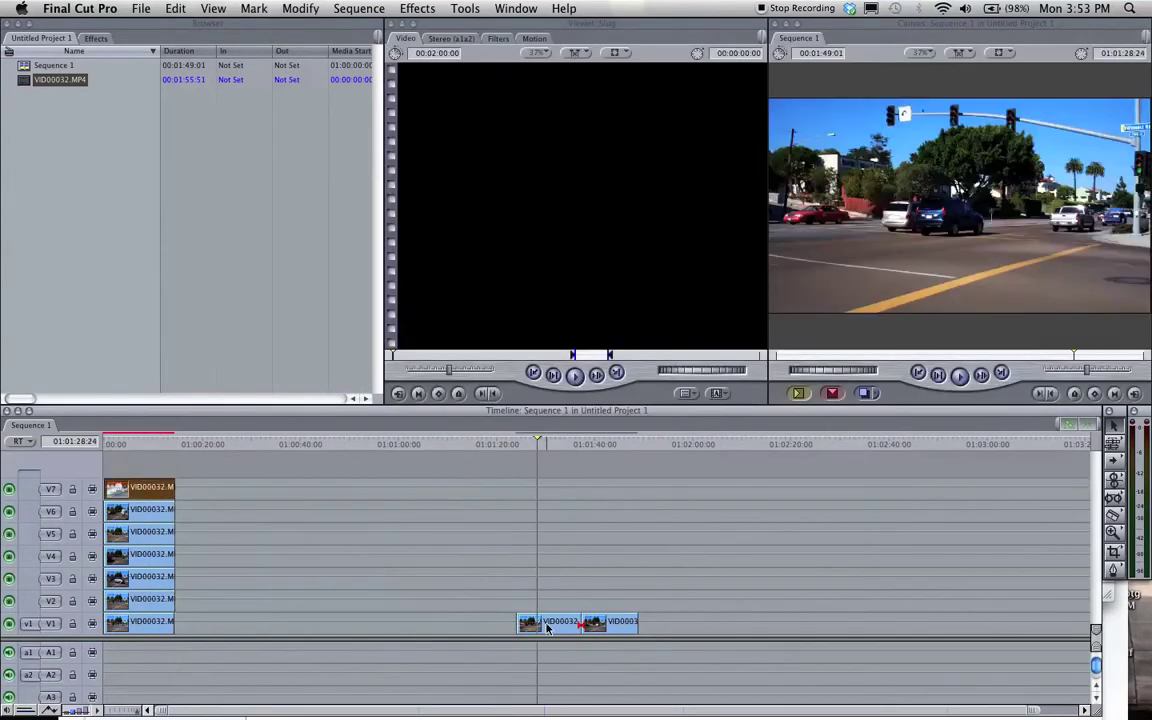
{"action": "left_click", "coordinate": [134, 444]}
{"action": "left_click", "coordinate": [141, 443]}
{"action": "left_click", "coordinate": [125, 443]}
{"action": "left_click", "coordinate": [146, 456]}
{"action": "left_click", "coordinate": [134, 444]}
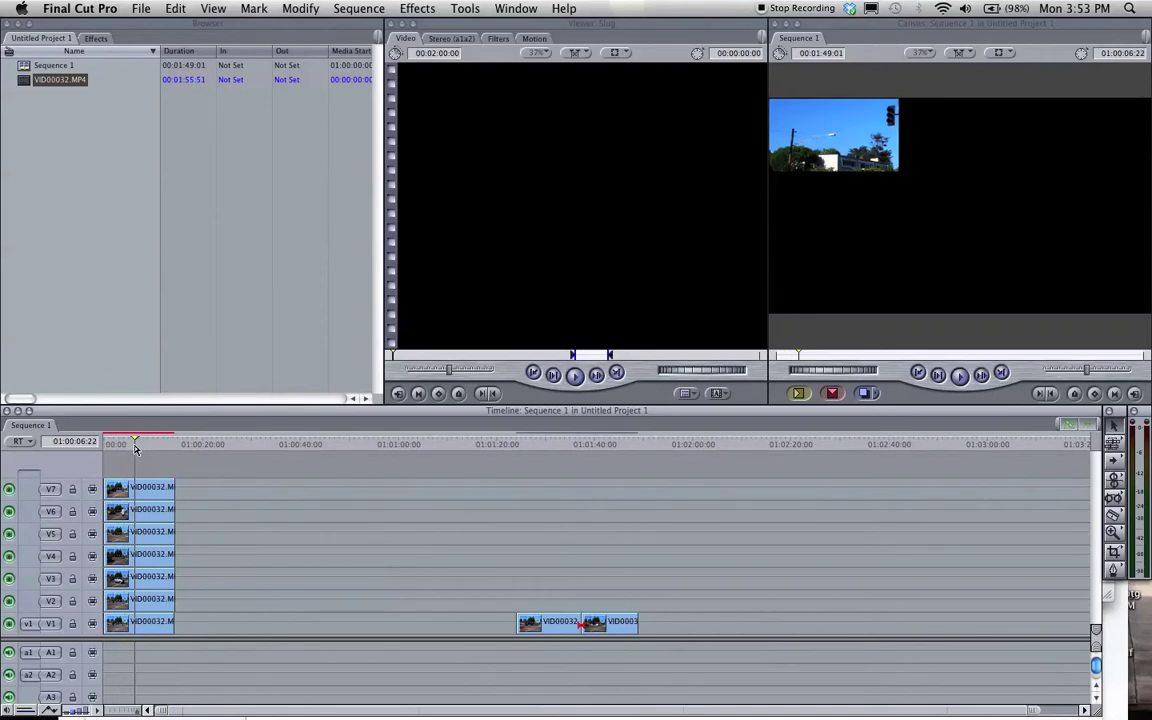
Crop the eighth segment with Top and Right at 66, then stack it on V8 at the sequence start, matching the length of the clips below.
{"action": "left_click", "coordinate": [547, 443]}
{"action": "double_click", "coordinate": [550, 622]}
{"action": "left_click", "coordinate": [475, 38]}
{"action": "left_click", "coordinate": [393, 178]}
{"action": "left_click", "coordinate": [568, 234]}
{"action": "type", "text": "66"}
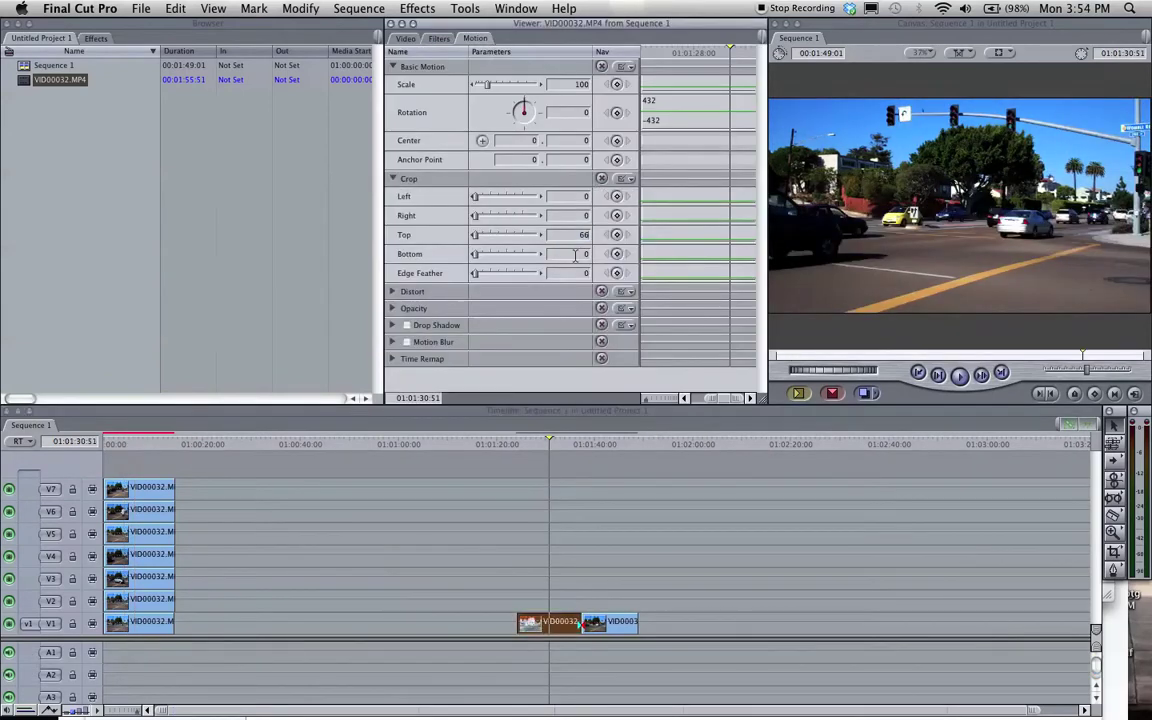
{"action": "left_click", "coordinate": [568, 215]}
{"action": "type", "text": "66"}
{"action": "left_click_drag", "start_coordinate": [548, 622], "coordinate": [176, 467]}
Crop the ninth segment with Left and Top at 66, then stack it on V9 at the sequence start, matching the length of the clips below.
{"action": "left_click_drag", "start_coordinate": [265, 637], "coordinate": [265, 661]}
{"action": "double_click", "coordinate": [608, 645]}
{"action": "left_click", "coordinate": [530, 38]}
{"action": "left_click", "coordinate": [393, 178]}
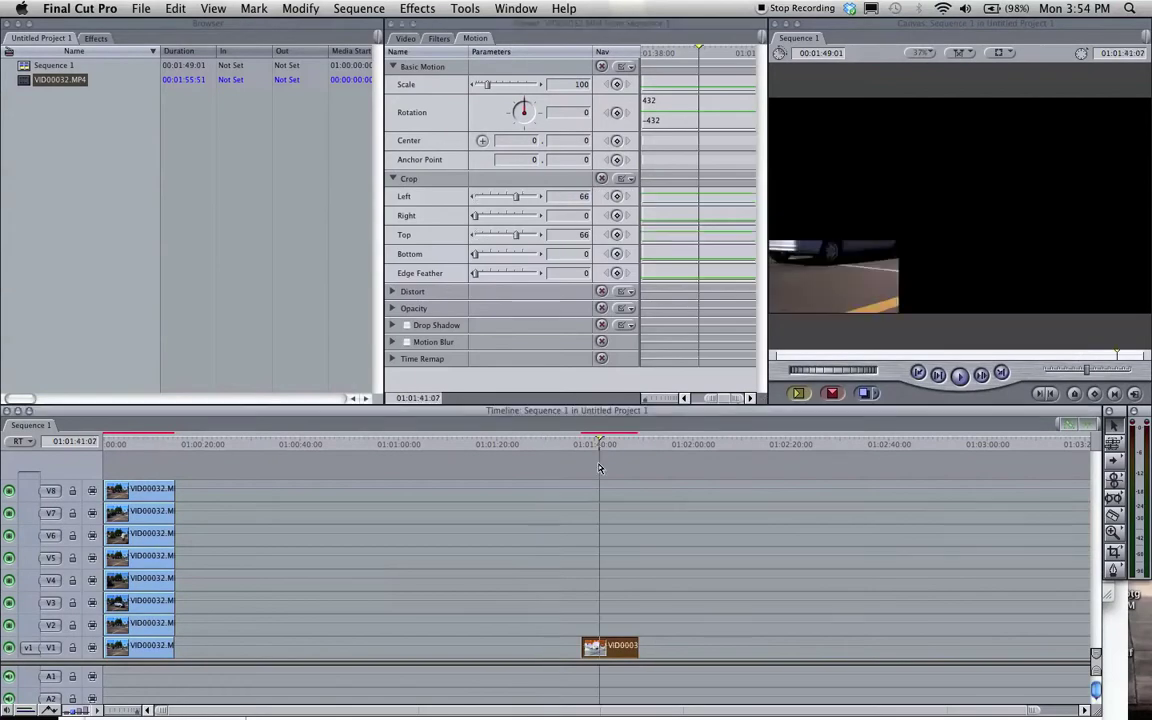
{"action": "left_click_drag", "start_coordinate": [608, 645], "coordinate": [101, 467]}
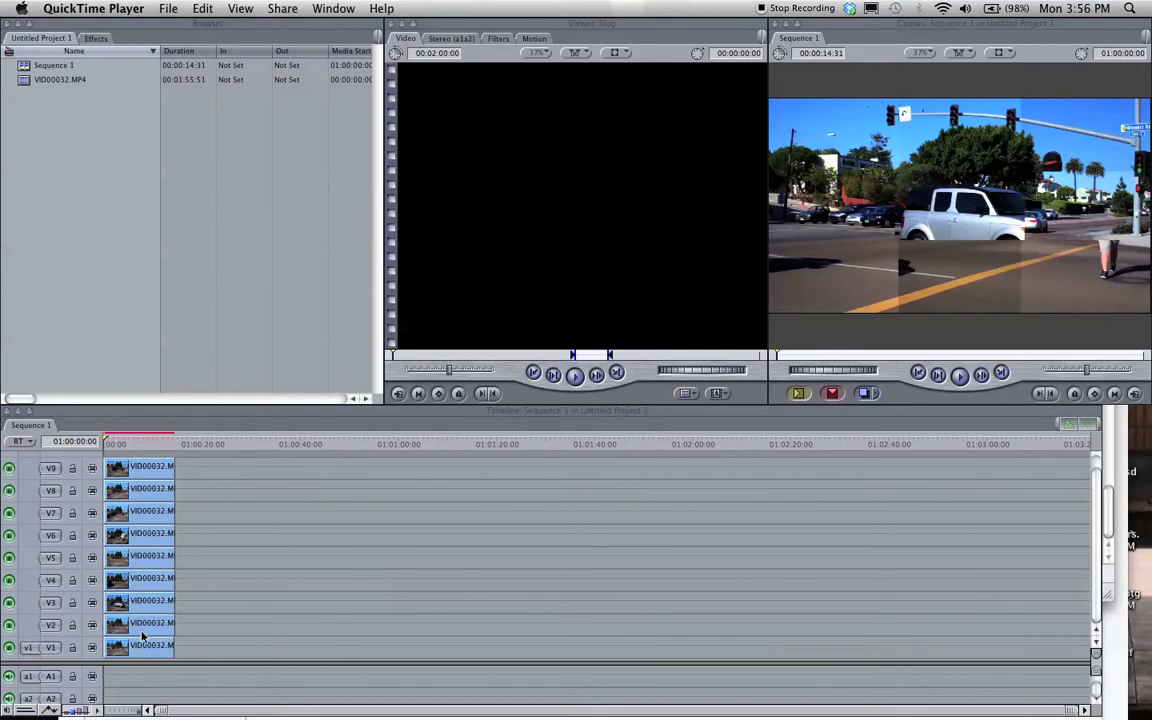
Review the nine-clip composite at several points, enlarging the Canvas window to fill most of the screen.
{"action": "left_click", "coordinate": [122, 441]}
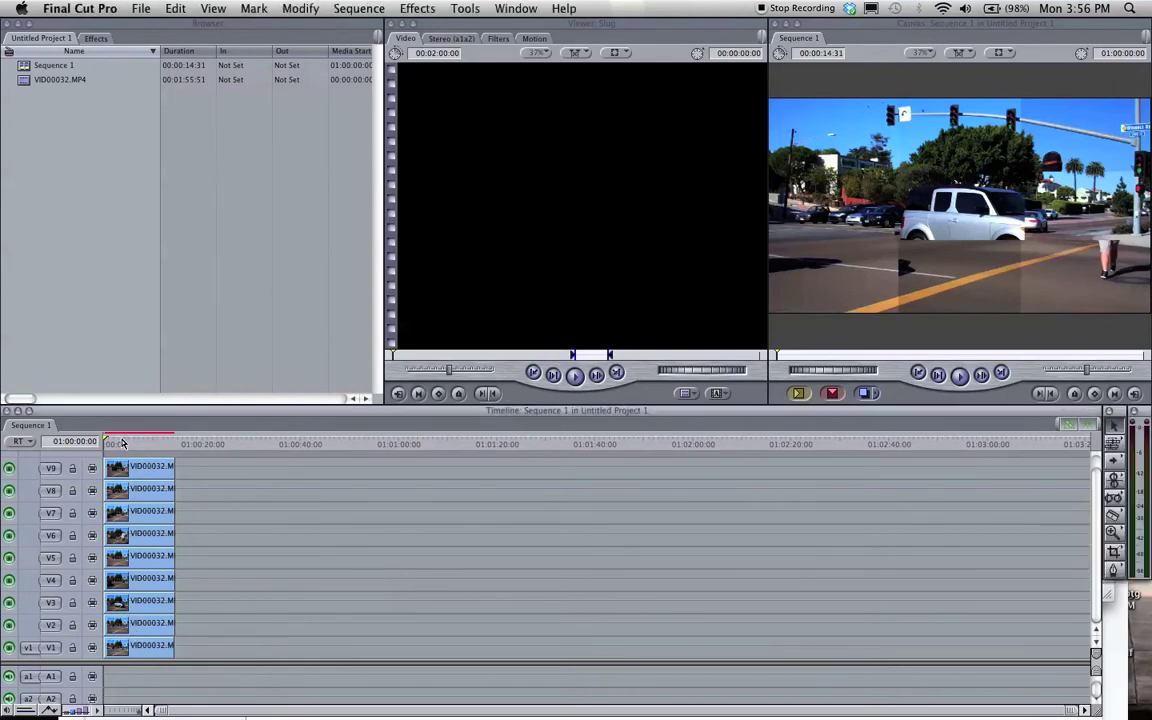
{"action": "left_click_drag", "start_coordinate": [122, 441], "coordinate": [143, 443]}
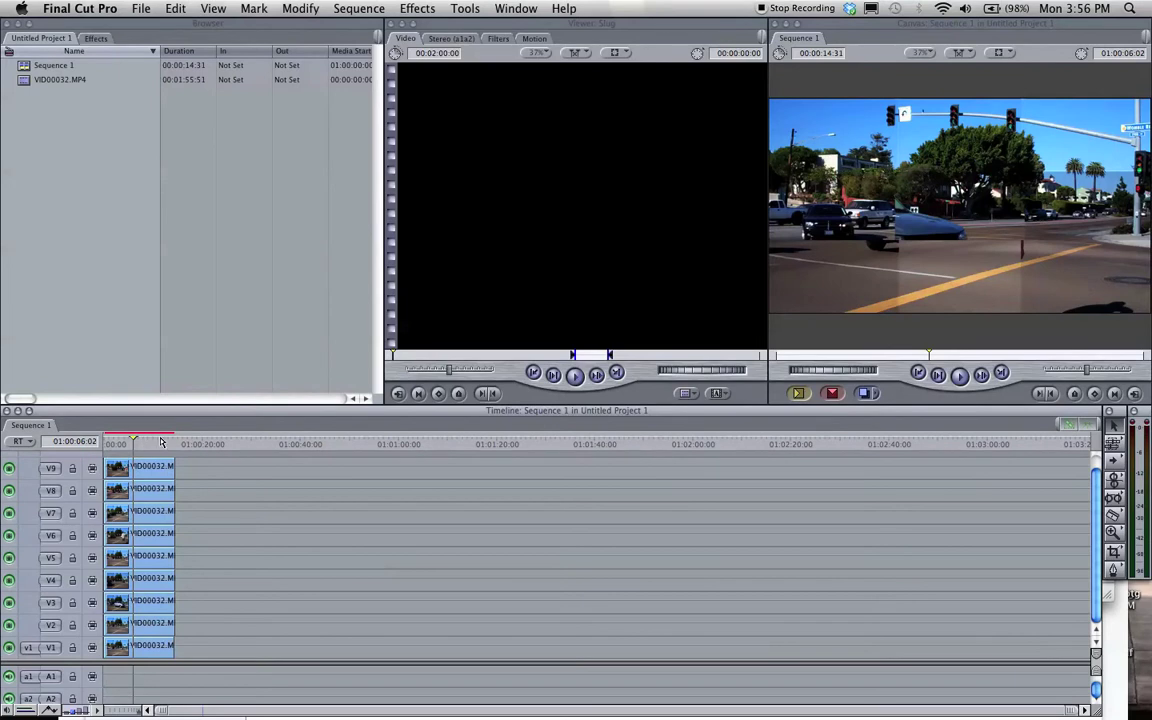
{"action": "left_click_drag", "start_coordinate": [865, 27], "coordinate": [113, 37]}
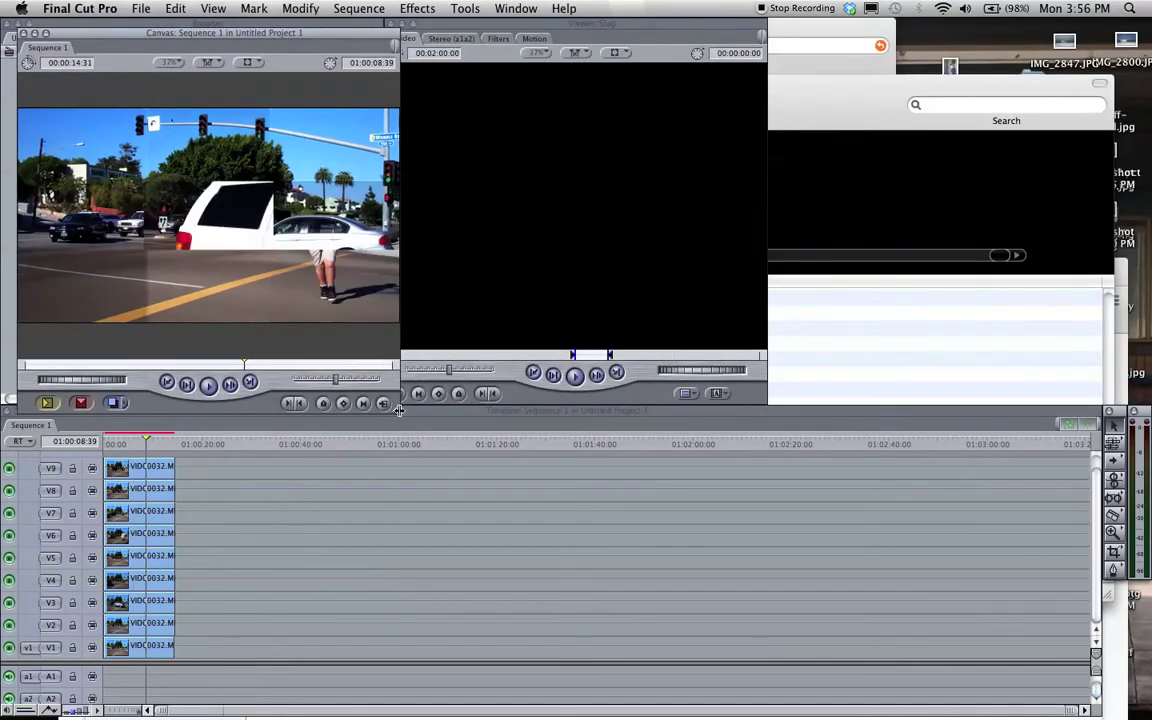
{"action": "left_click_drag", "start_coordinate": [396, 408], "coordinate": [1133, 702]}
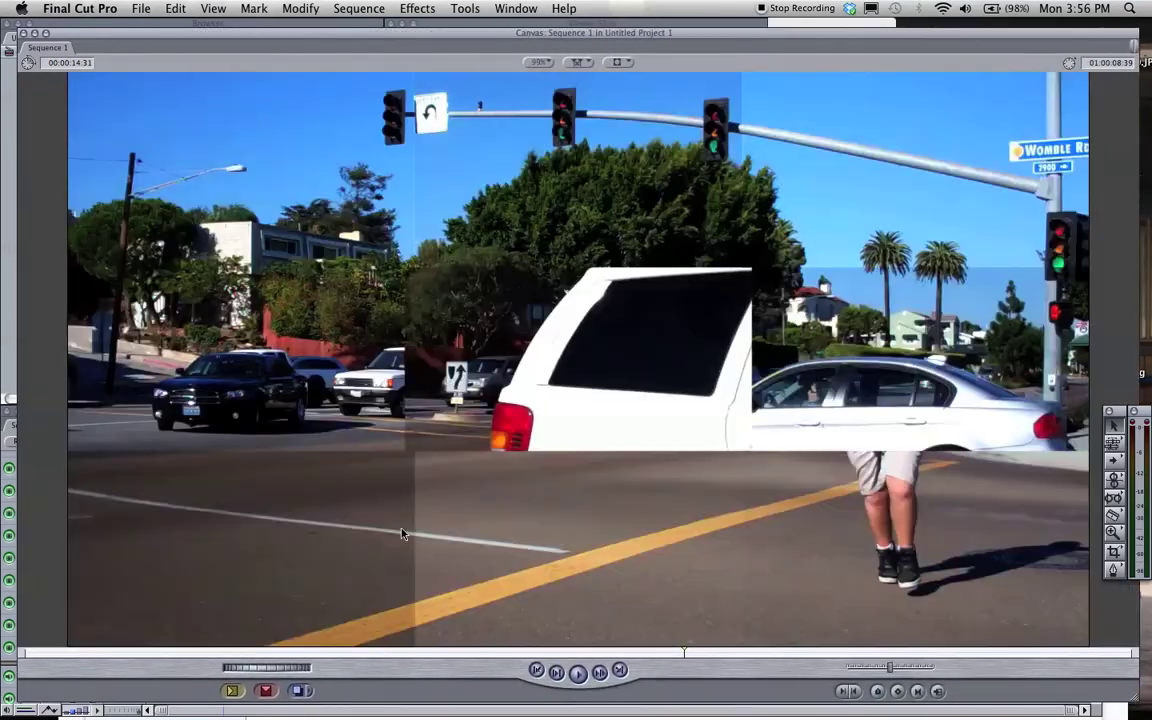
{"action": "left_click", "coordinate": [352, 654]}
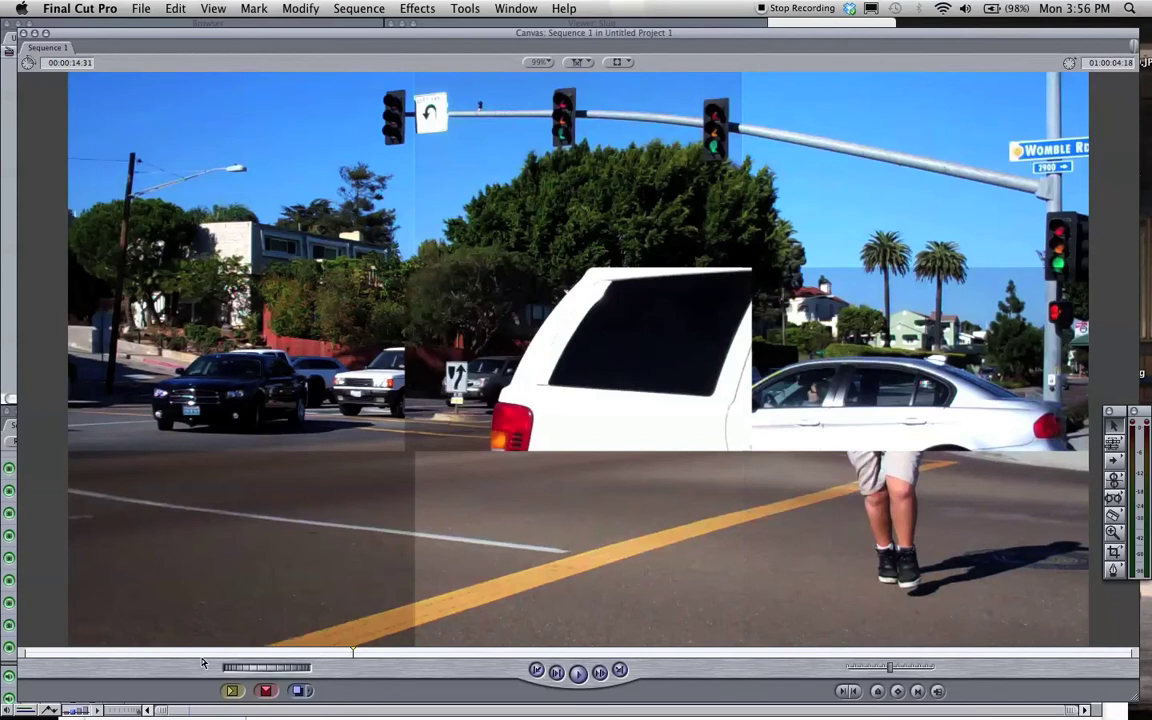
{"action": "left_click_drag", "start_coordinate": [98, 655], "coordinate": [73, 655]}
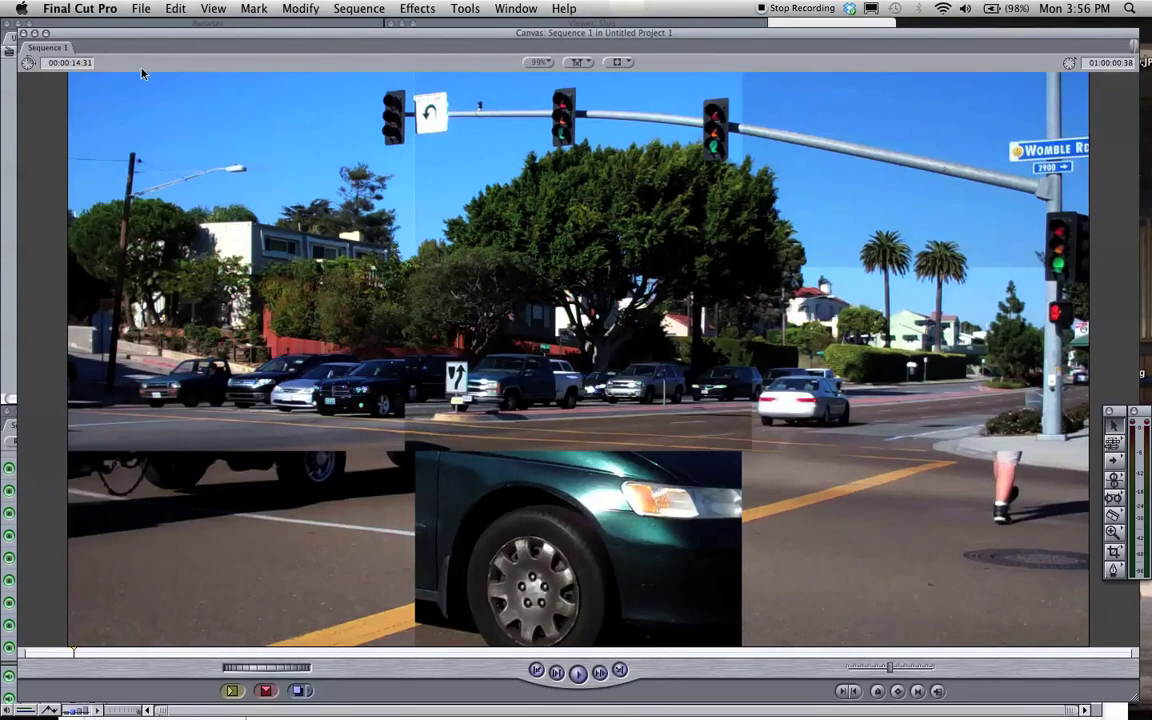
{"action": "left_click", "coordinate": [143, 7]}
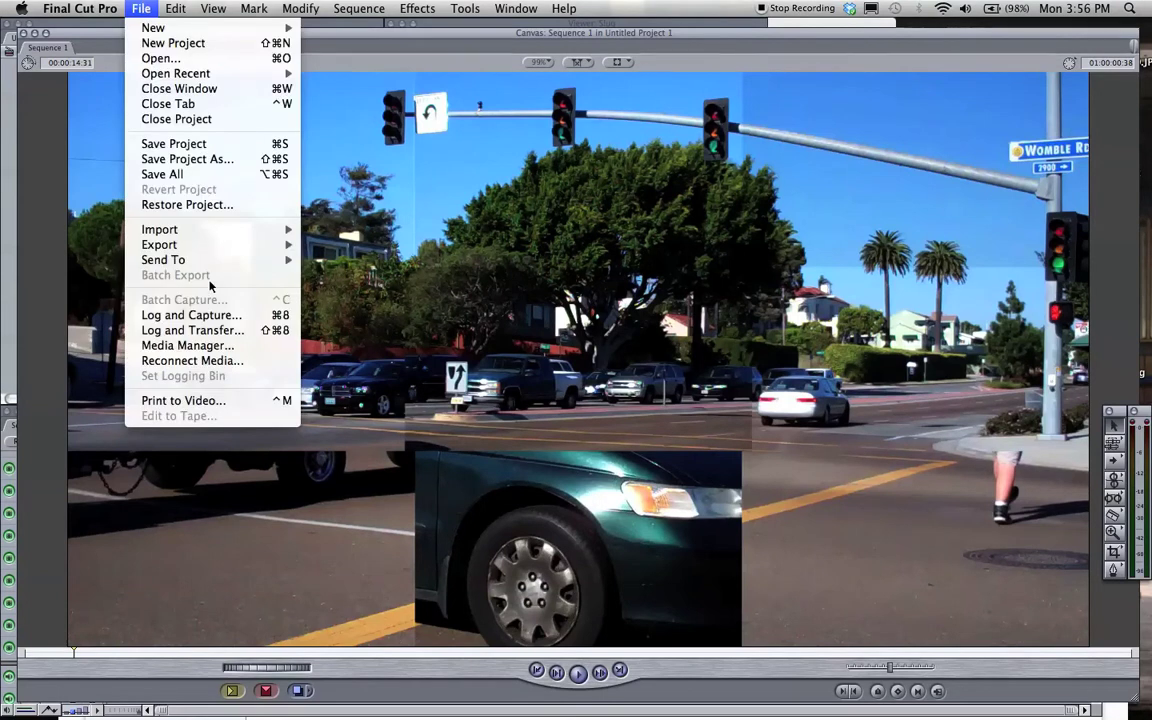
{"action": "mouse_move", "coordinate": [230, 244]}
{"action": "left_click", "coordinate": [317, 246]}
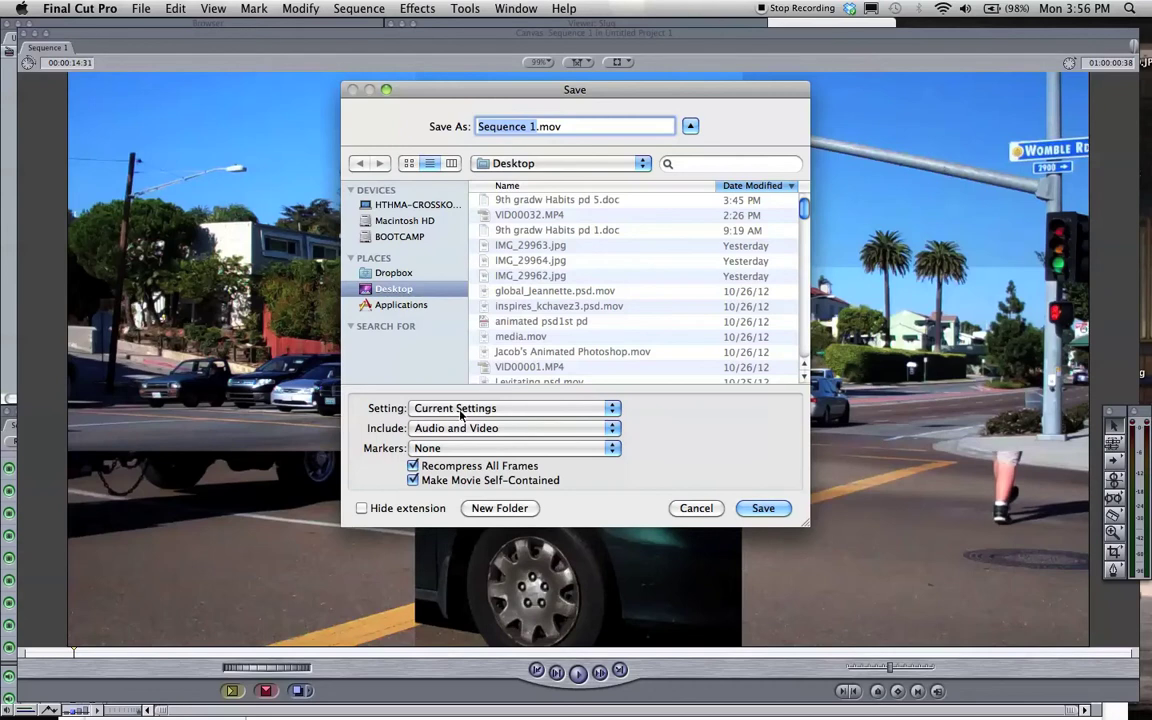
{"action": "left_click", "coordinate": [605, 430]}
{"action": "left_click", "coordinate": [540, 456]}
{"action": "left_click", "coordinate": [700, 510]}
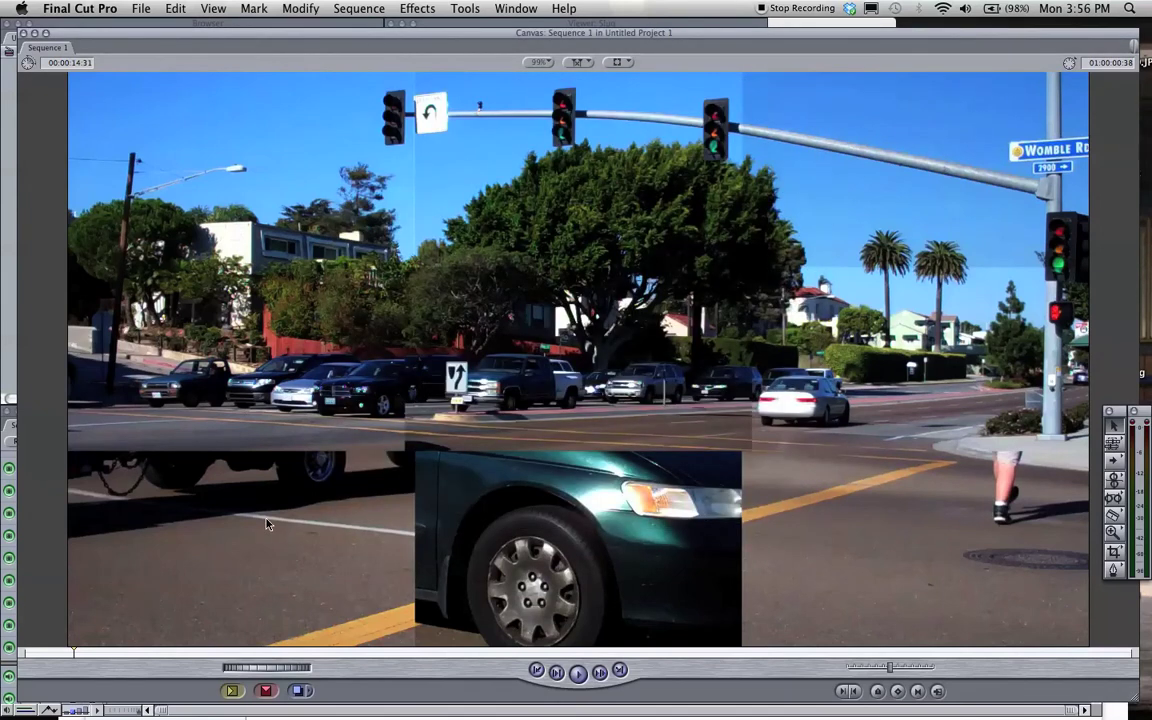